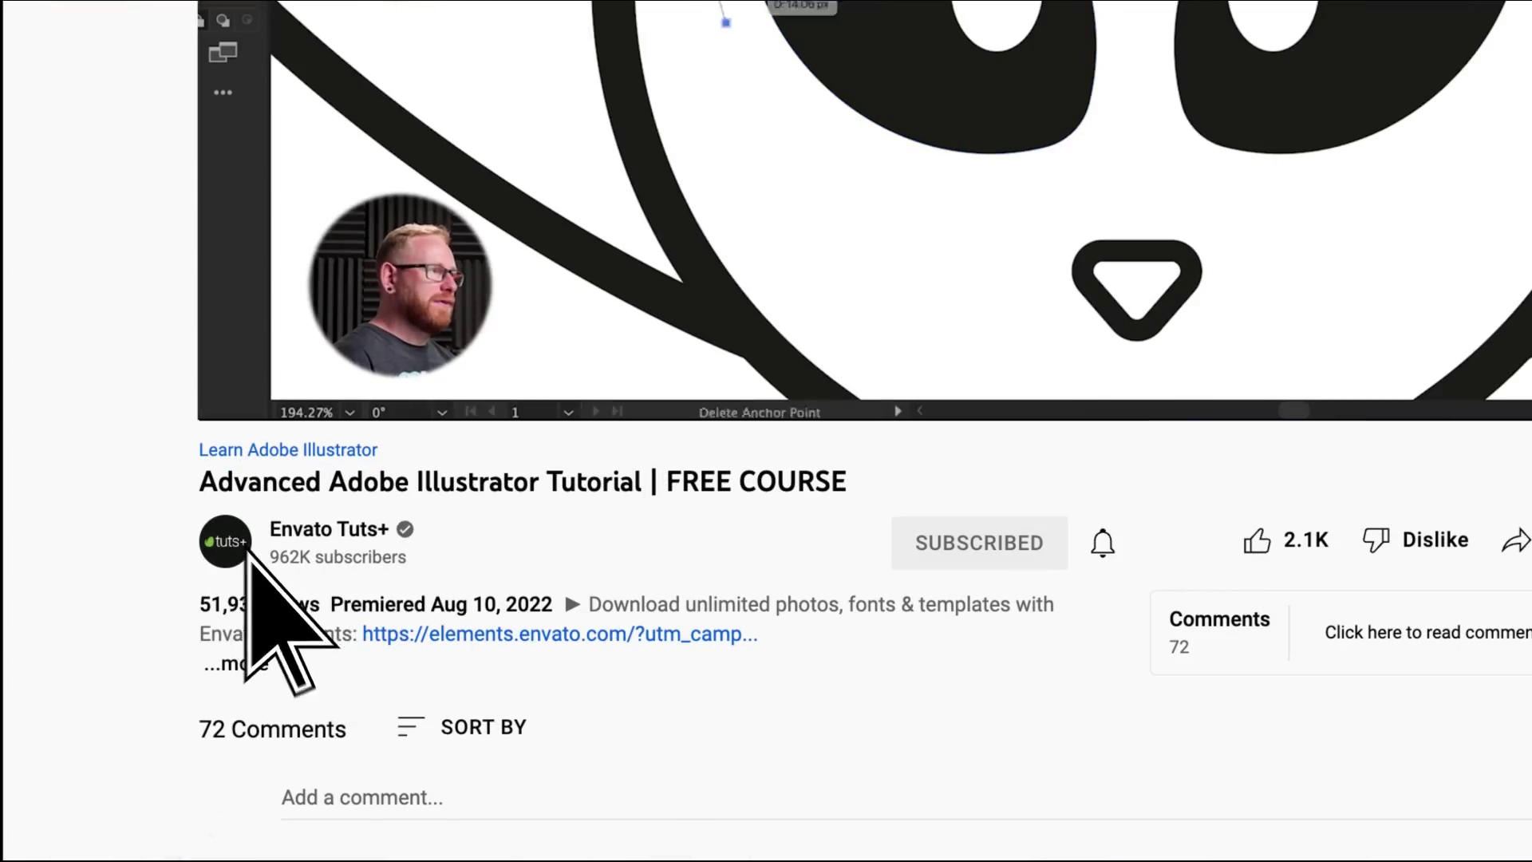
Go to the Envato Tuts+ Videos page via the channel avatar under the video.
{"action": "left_click", "coordinate": [246, 549]}
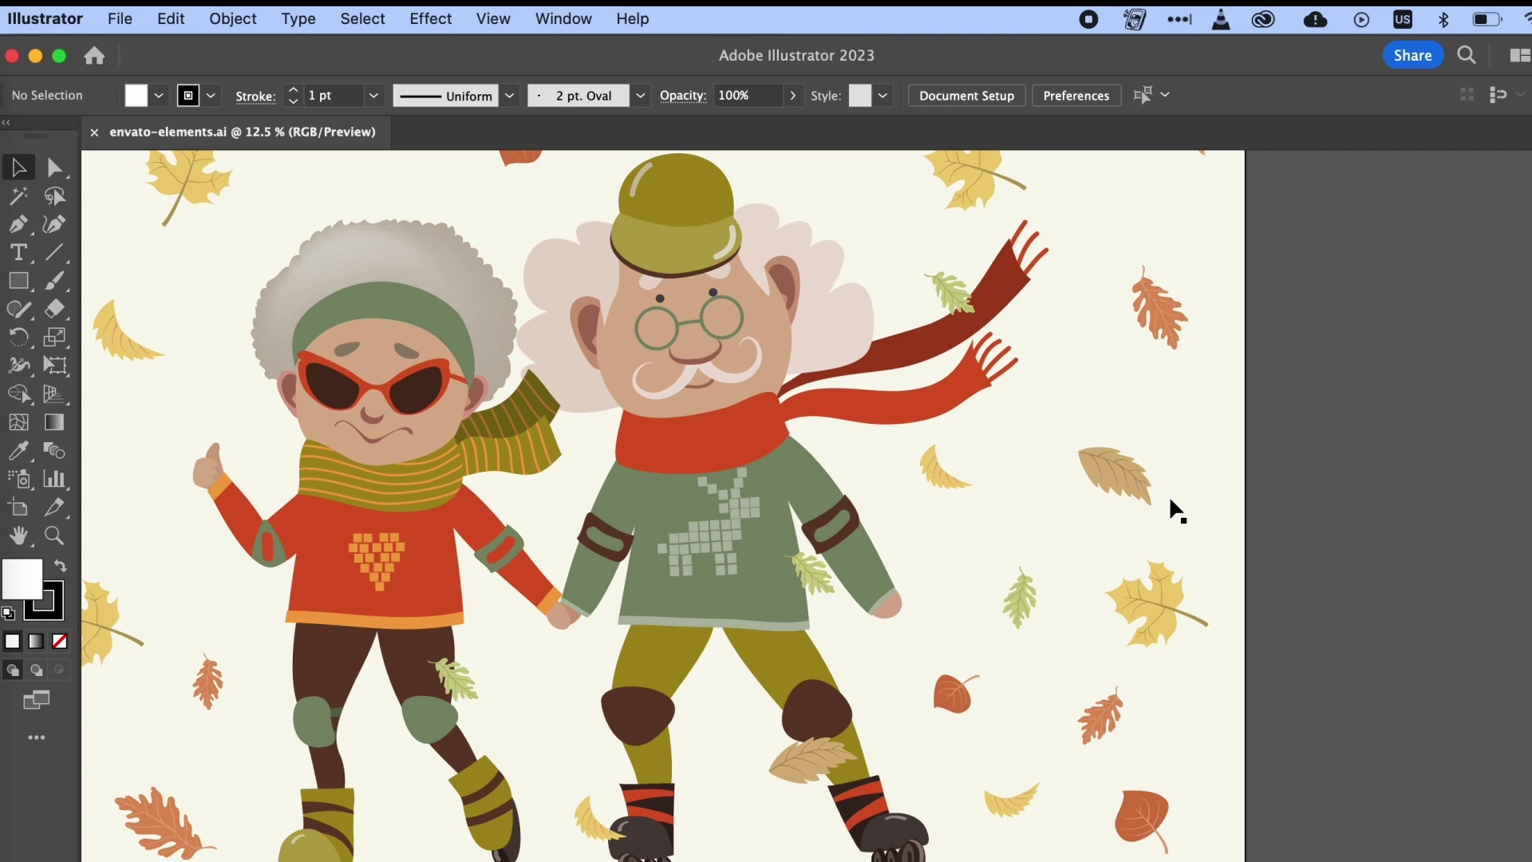
{"action": "key", "text": "h"}
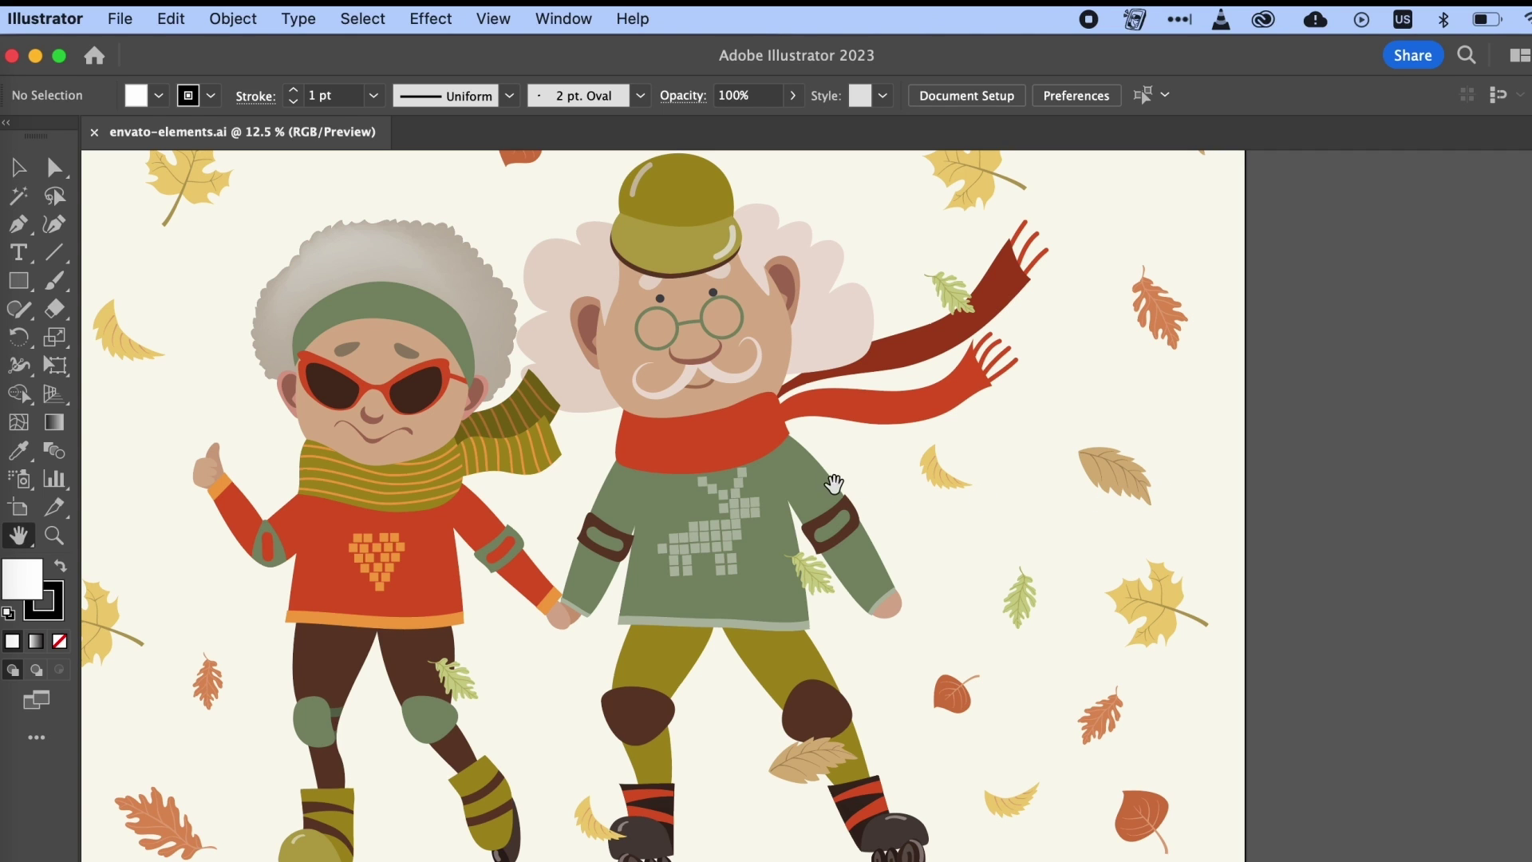
{"action": "left_click_drag", "start_coordinate": [811, 476], "coordinate": [918, 477]}
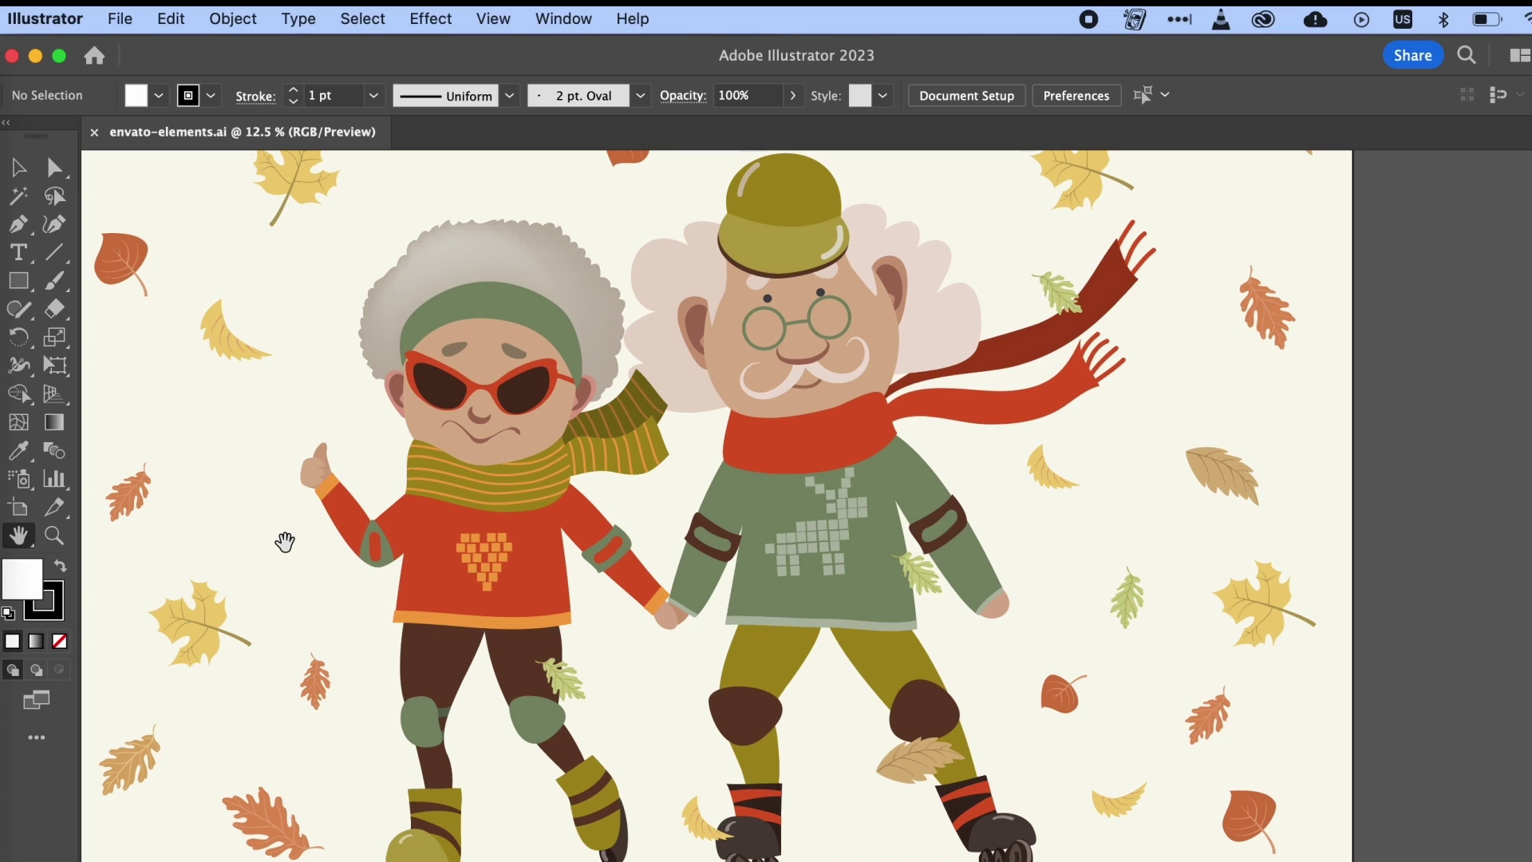
Create a review link for envato-elements with 'Anyone with the link can comment' access.
{"action": "left_click", "coordinate": [126, 19]}
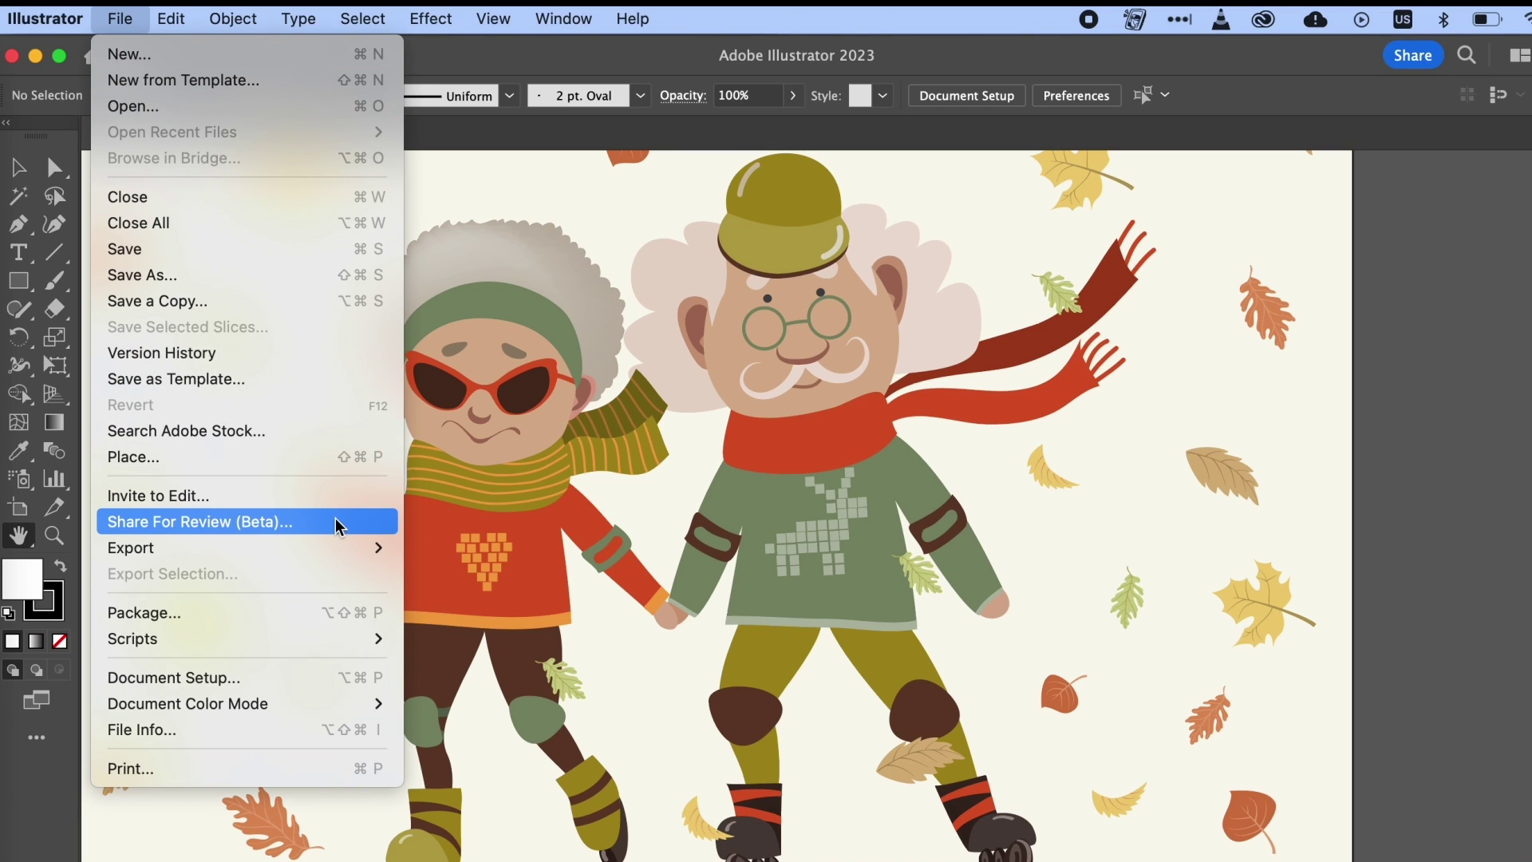
{"action": "left_click", "coordinate": [1416, 368]}
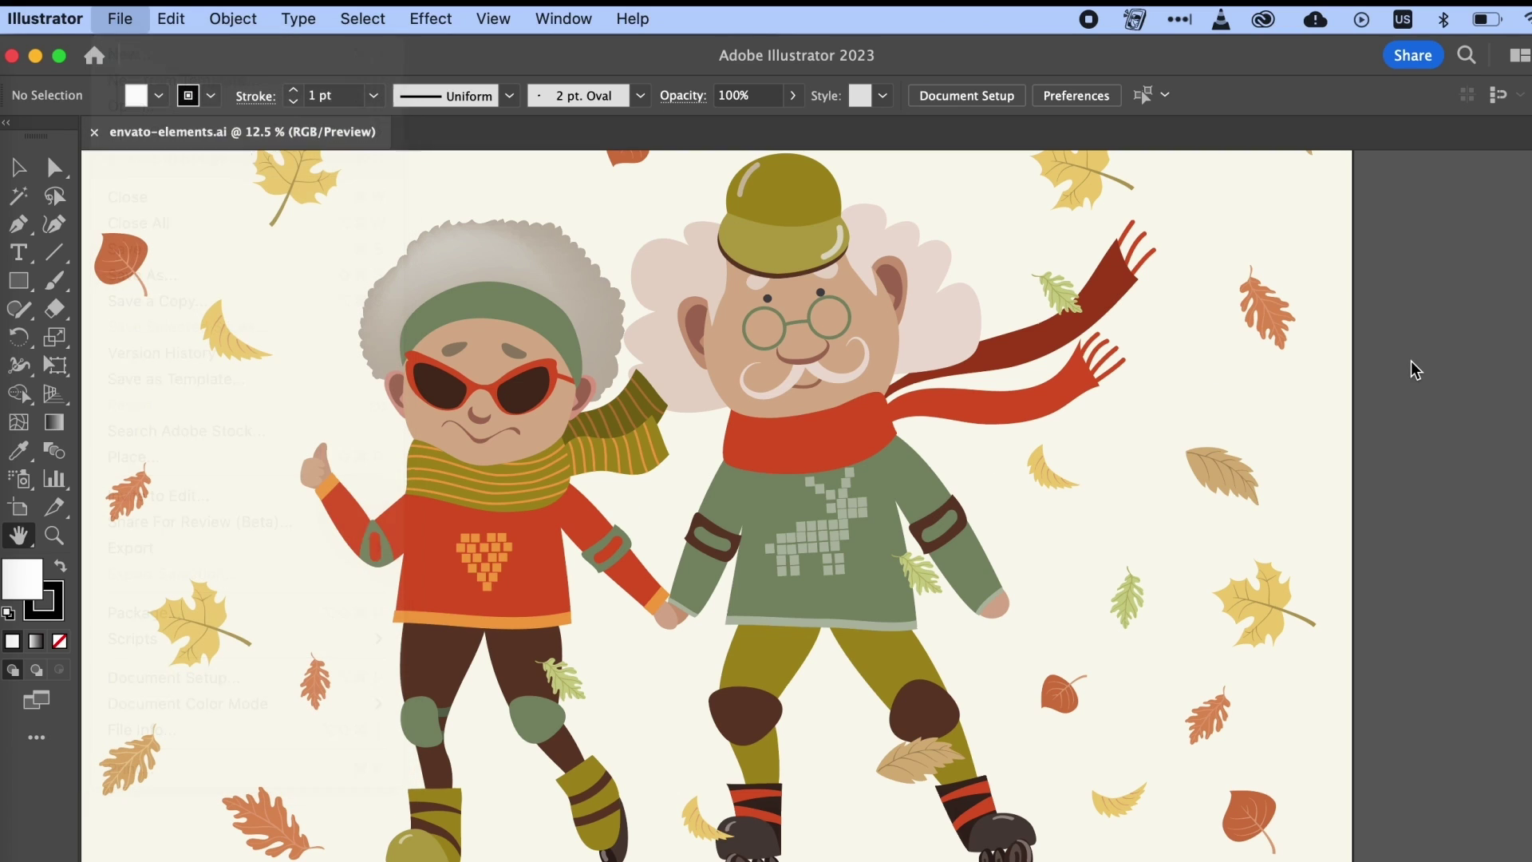
{"action": "left_click", "coordinate": [1413, 57]}
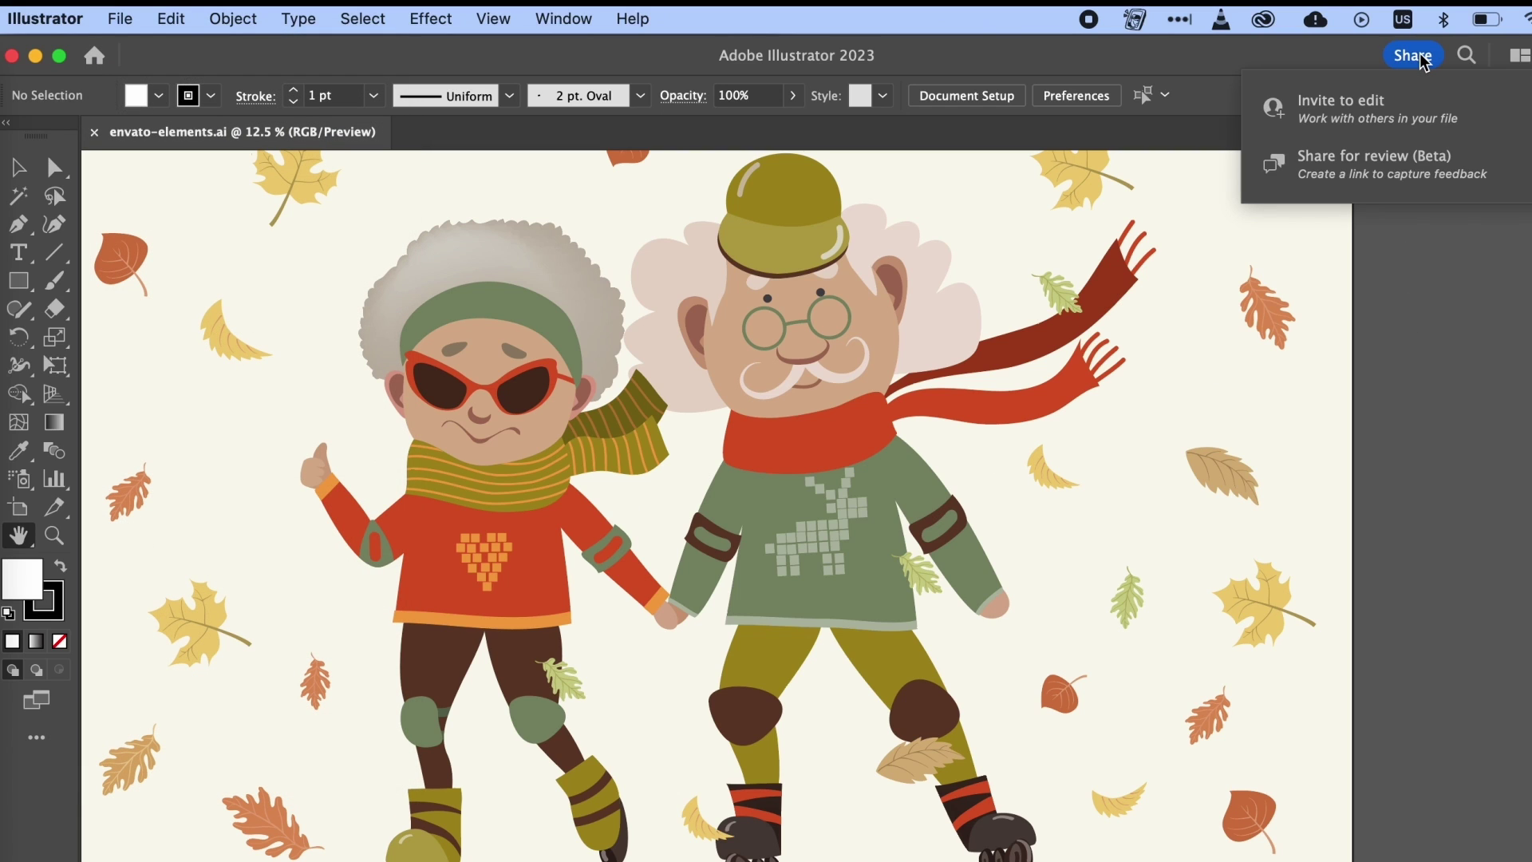
{"action": "left_click", "coordinate": [1419, 180]}
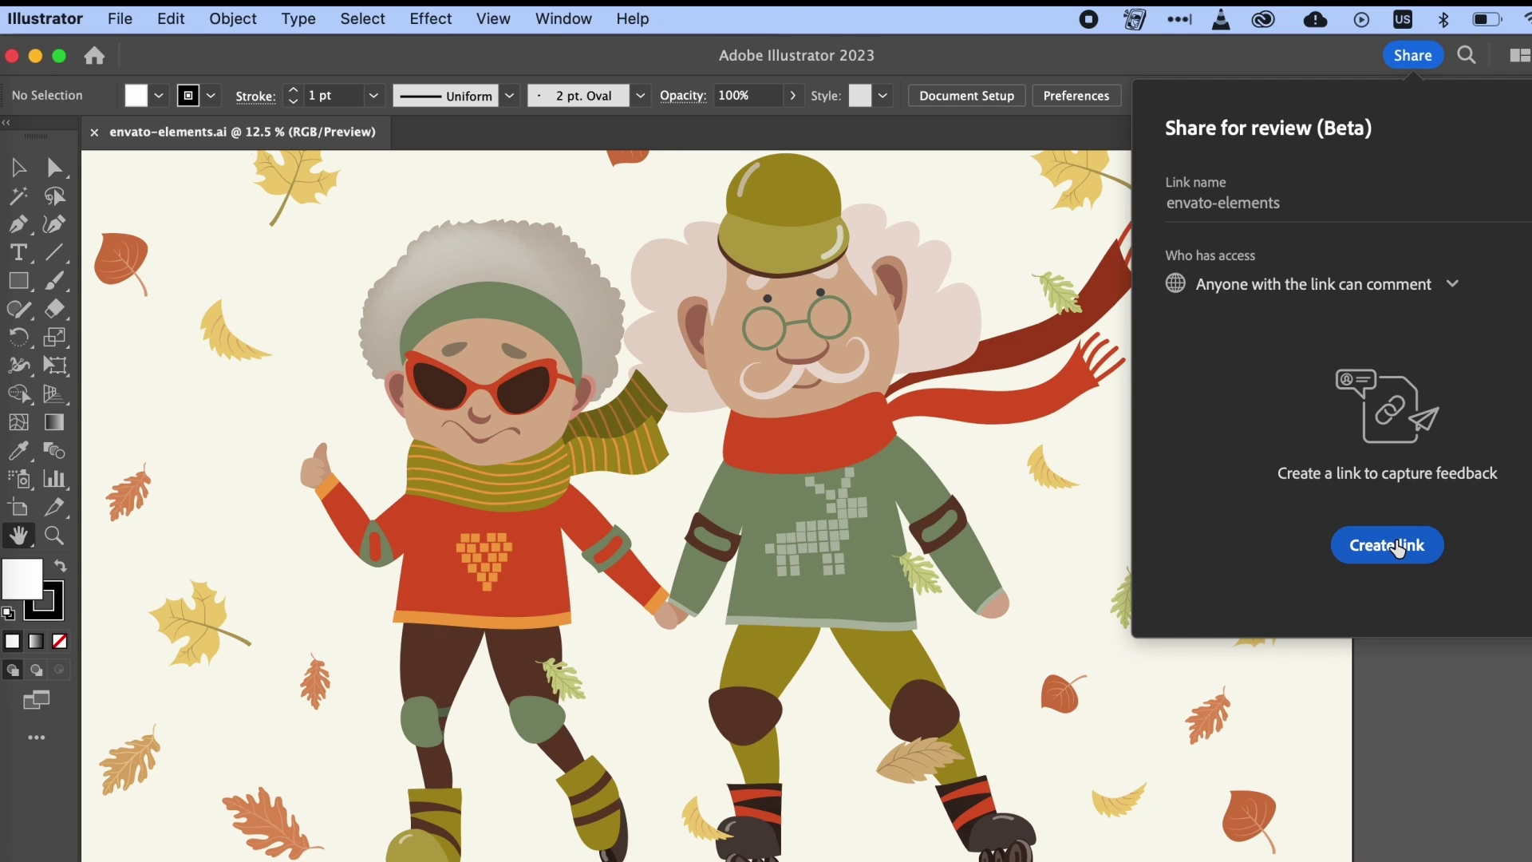
{"action": "left_click", "coordinate": [1455, 293]}
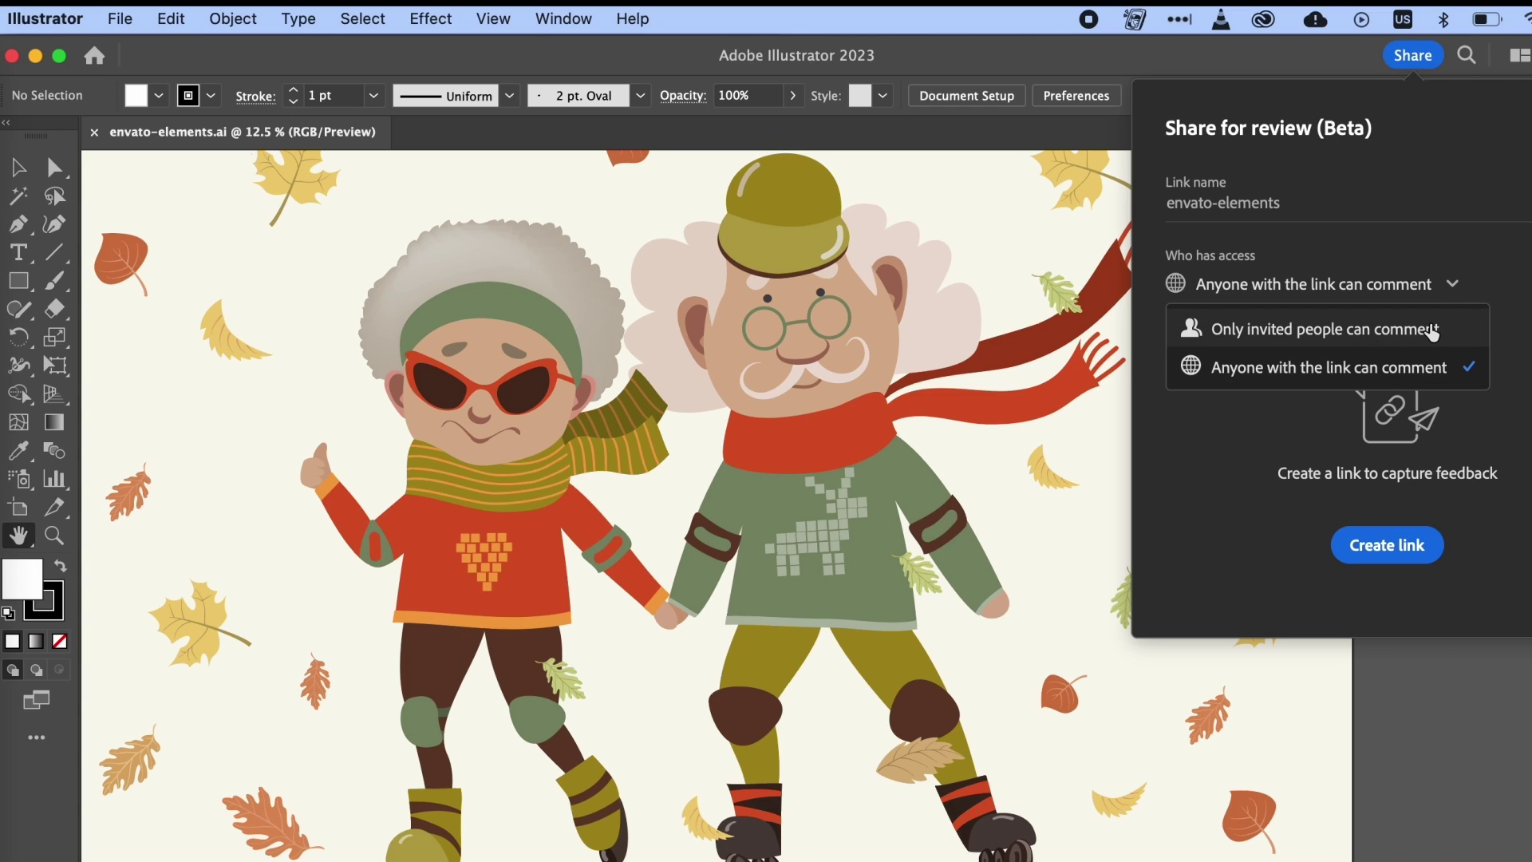
{"action": "left_click", "coordinate": [1434, 367]}
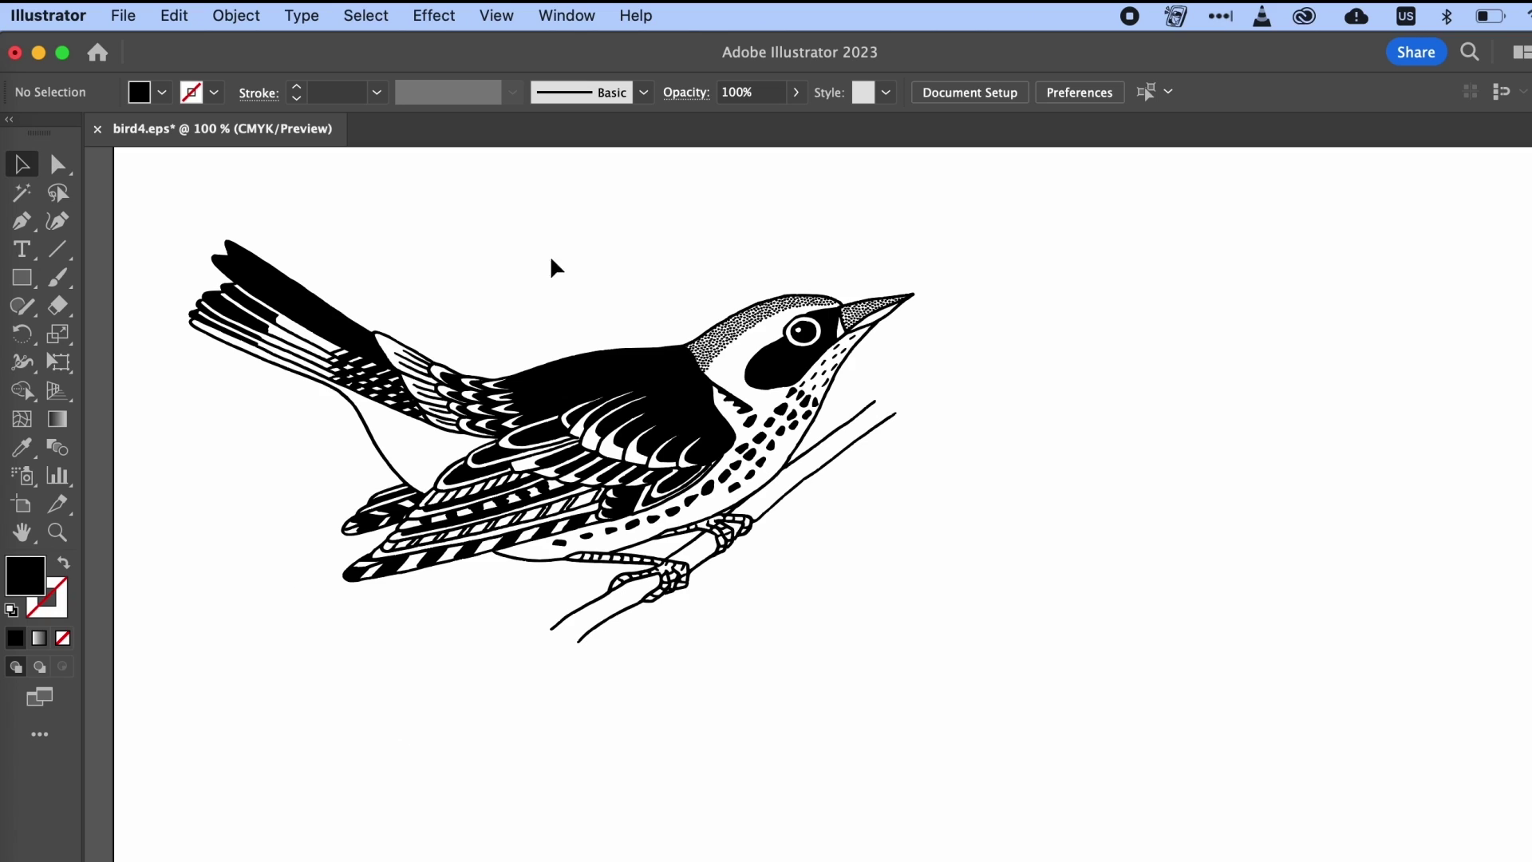
Select the entire bird artwork in bird4.eps with the Selection tool.
{"action": "left_click", "coordinate": [630, 476]}
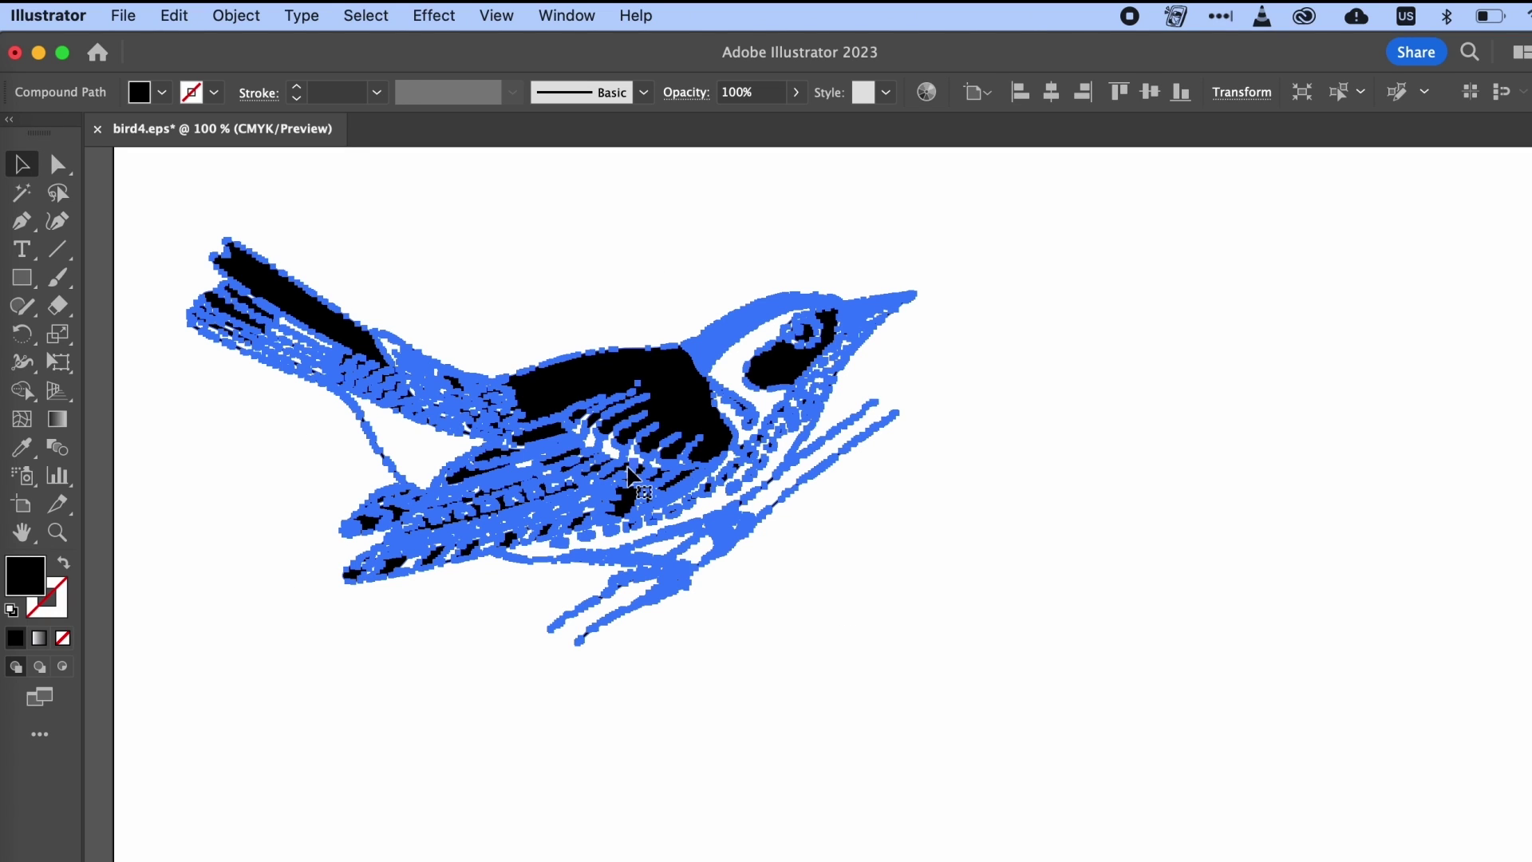
Paste the bird into the InDesign page and move it left of the 'Here's Some Sample Copy' headline.
{"action": "key", "text": "super+Tab"}
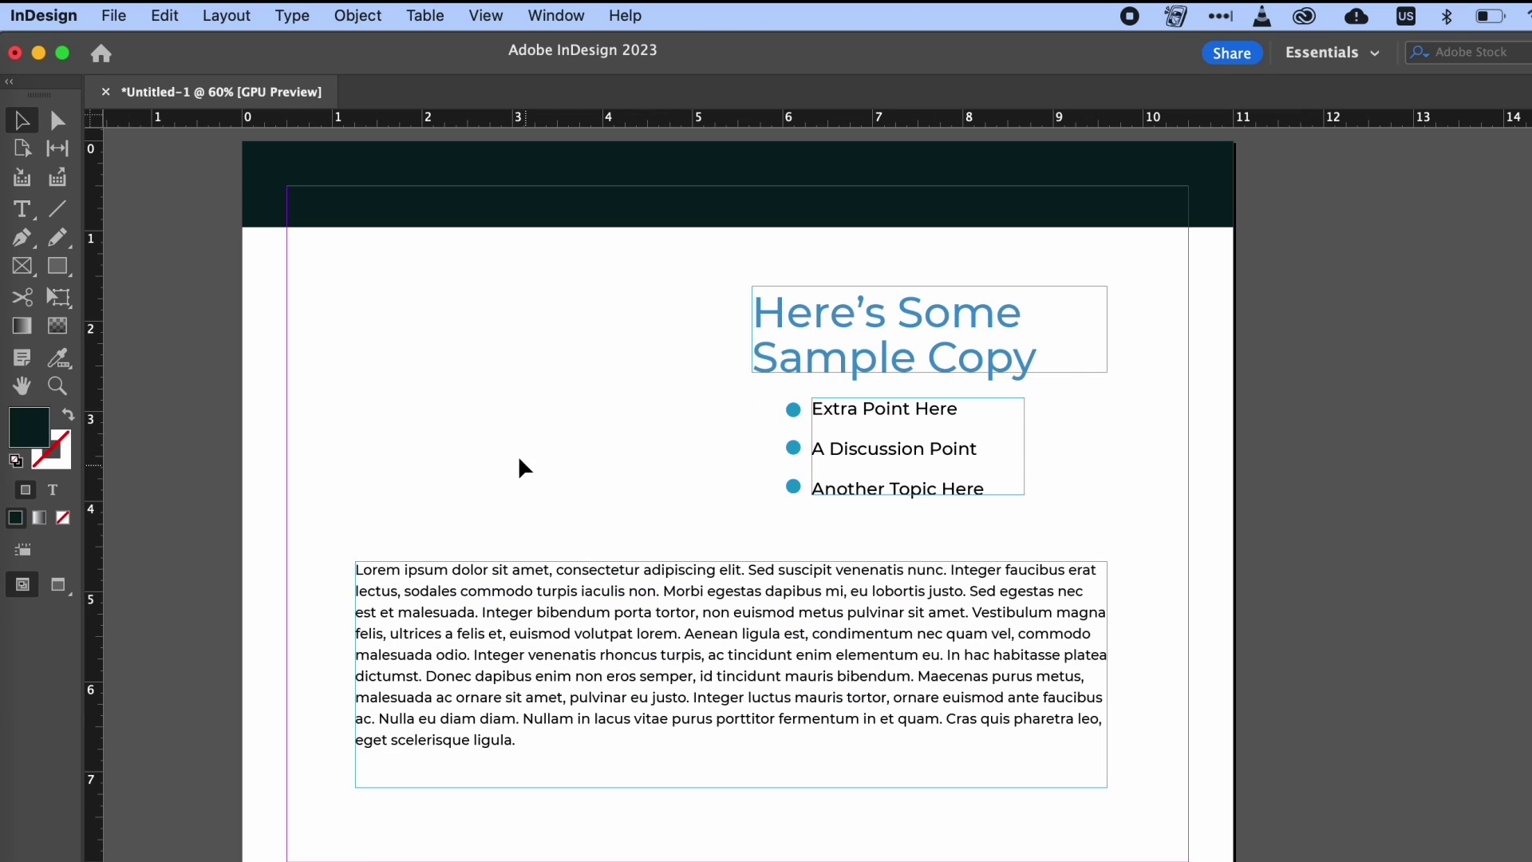
{"action": "key", "text": "super+v"}
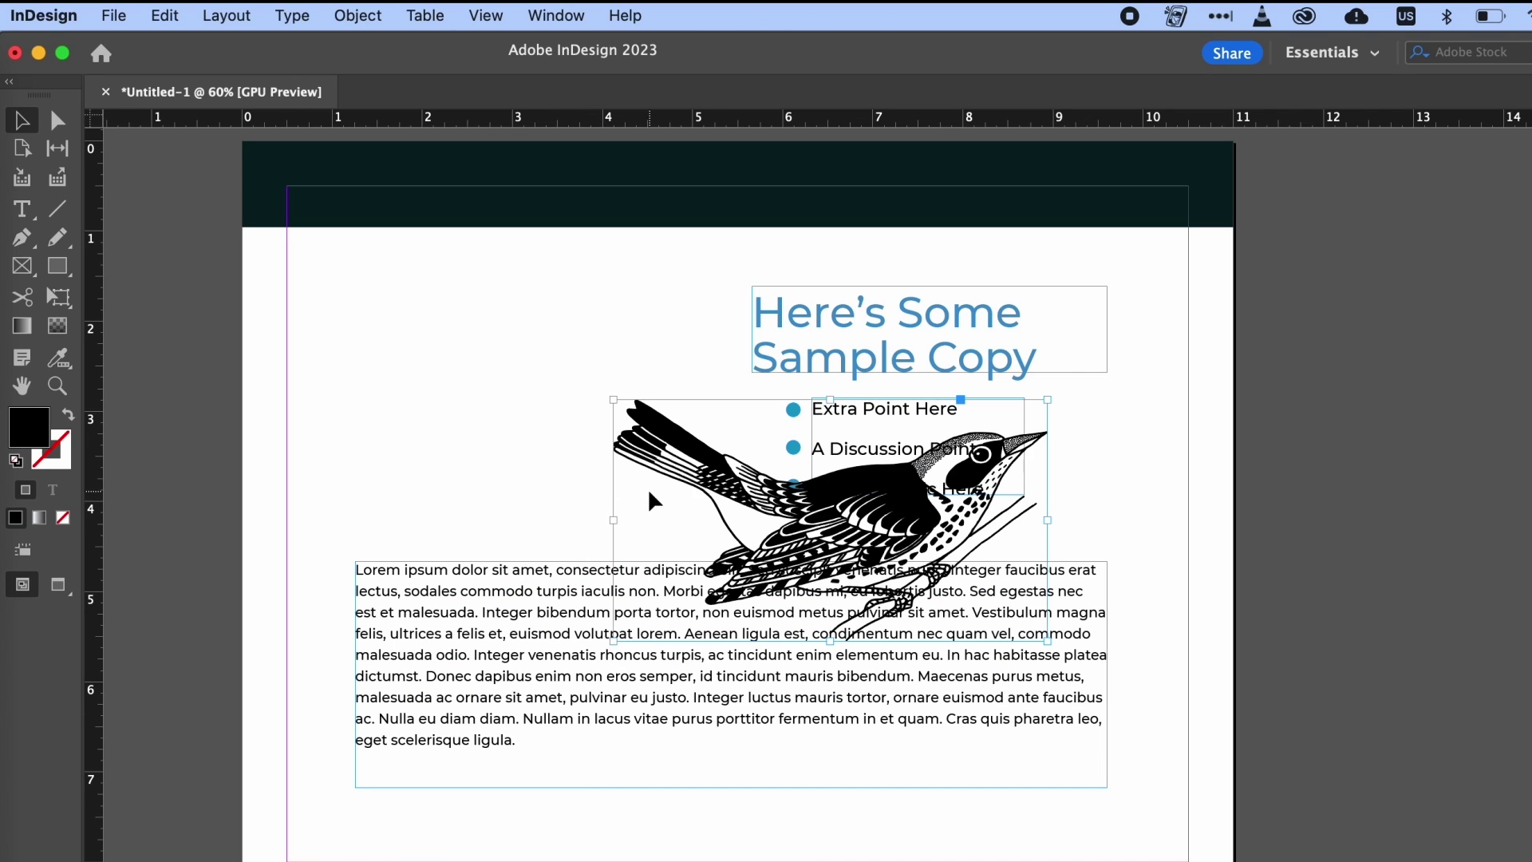
{"action": "left_click_drag", "start_coordinate": [650, 495], "coordinate": [503, 414]}
Select the headline, bullet list and body text frames plus the dark header bar.
{"action": "left_click", "coordinate": [1279, 513]}
{"action": "left_click_drag", "start_coordinate": [1076, 799], "coordinate": [887, 287]}
{"action": "left_click", "coordinate": [902, 206], "text": "shift"}
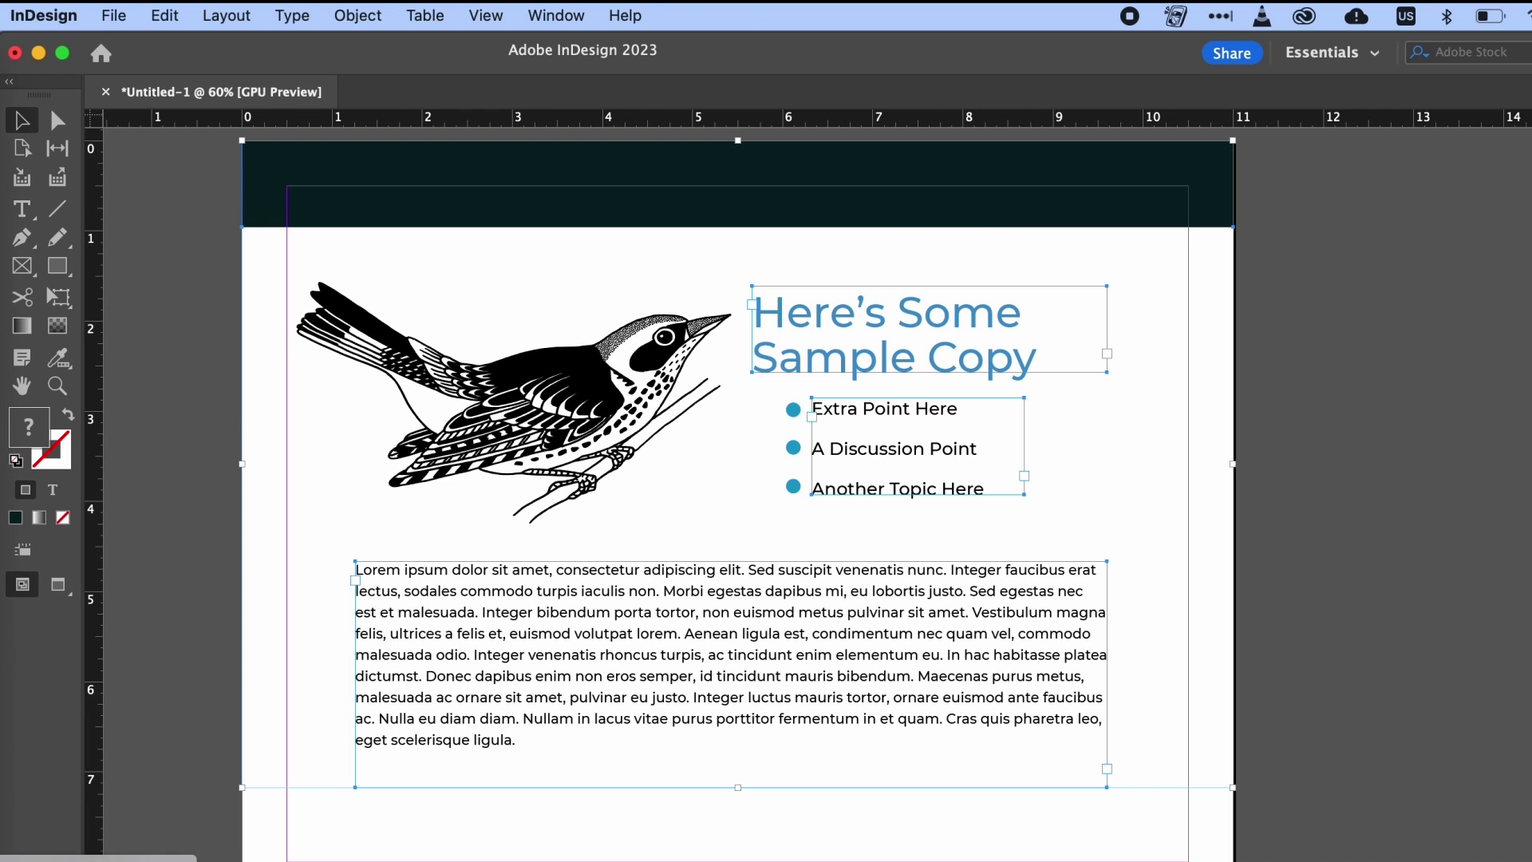
Paste the InDesign layout into bird4.eps, then zoom out and pan to view it.
{"action": "key", "text": "super+Tab"}
{"action": "key", "text": "super+v"}
{"action": "key", "text": "super+minus"}
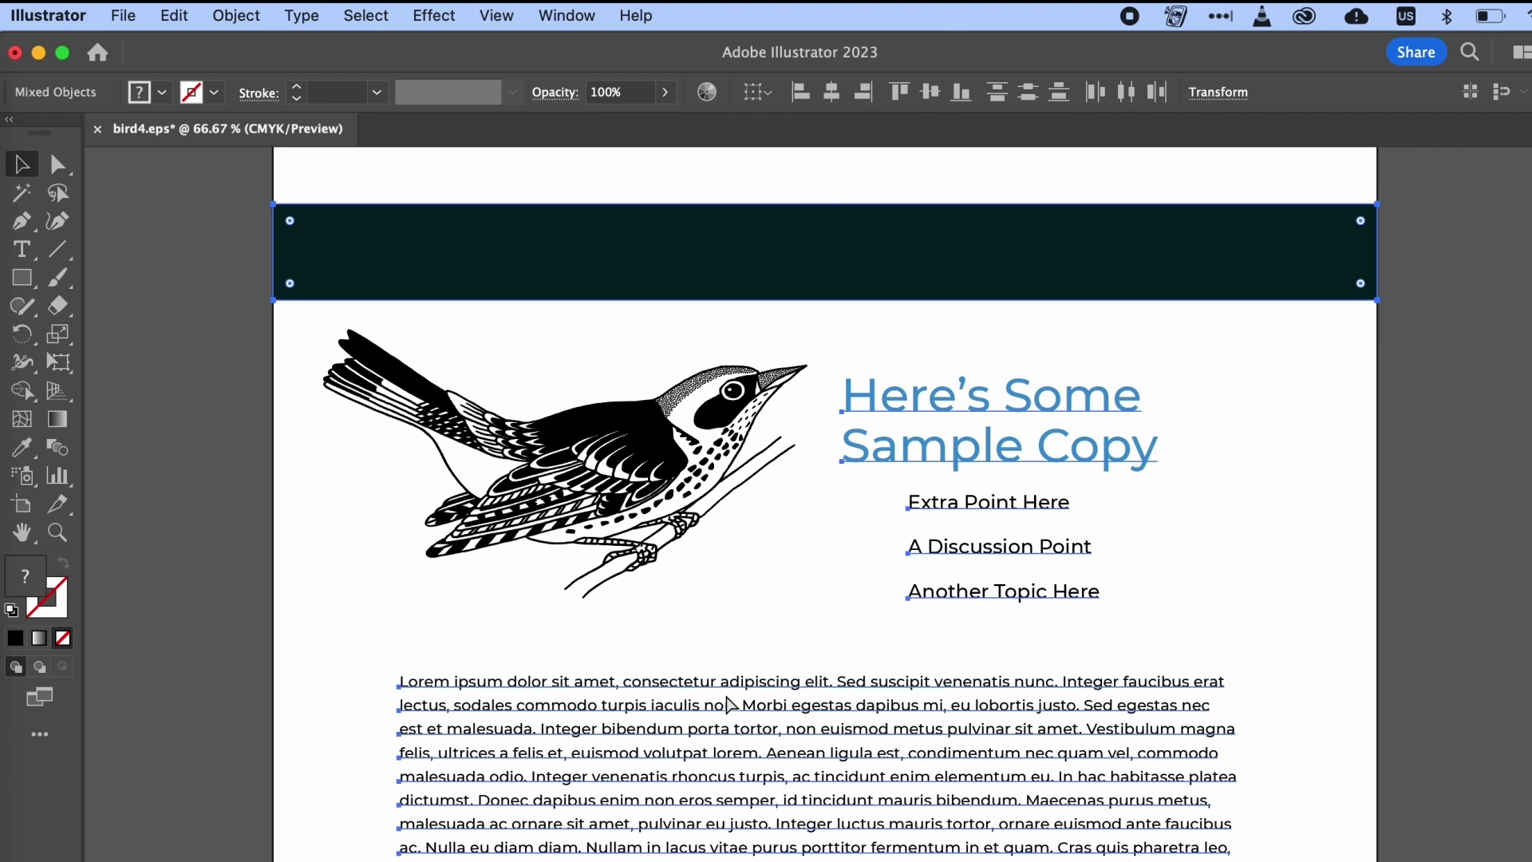
{"action": "key", "text": "space"}
{"action": "left_click_drag", "start_coordinate": [1227, 647], "coordinate": [1214, 588]}
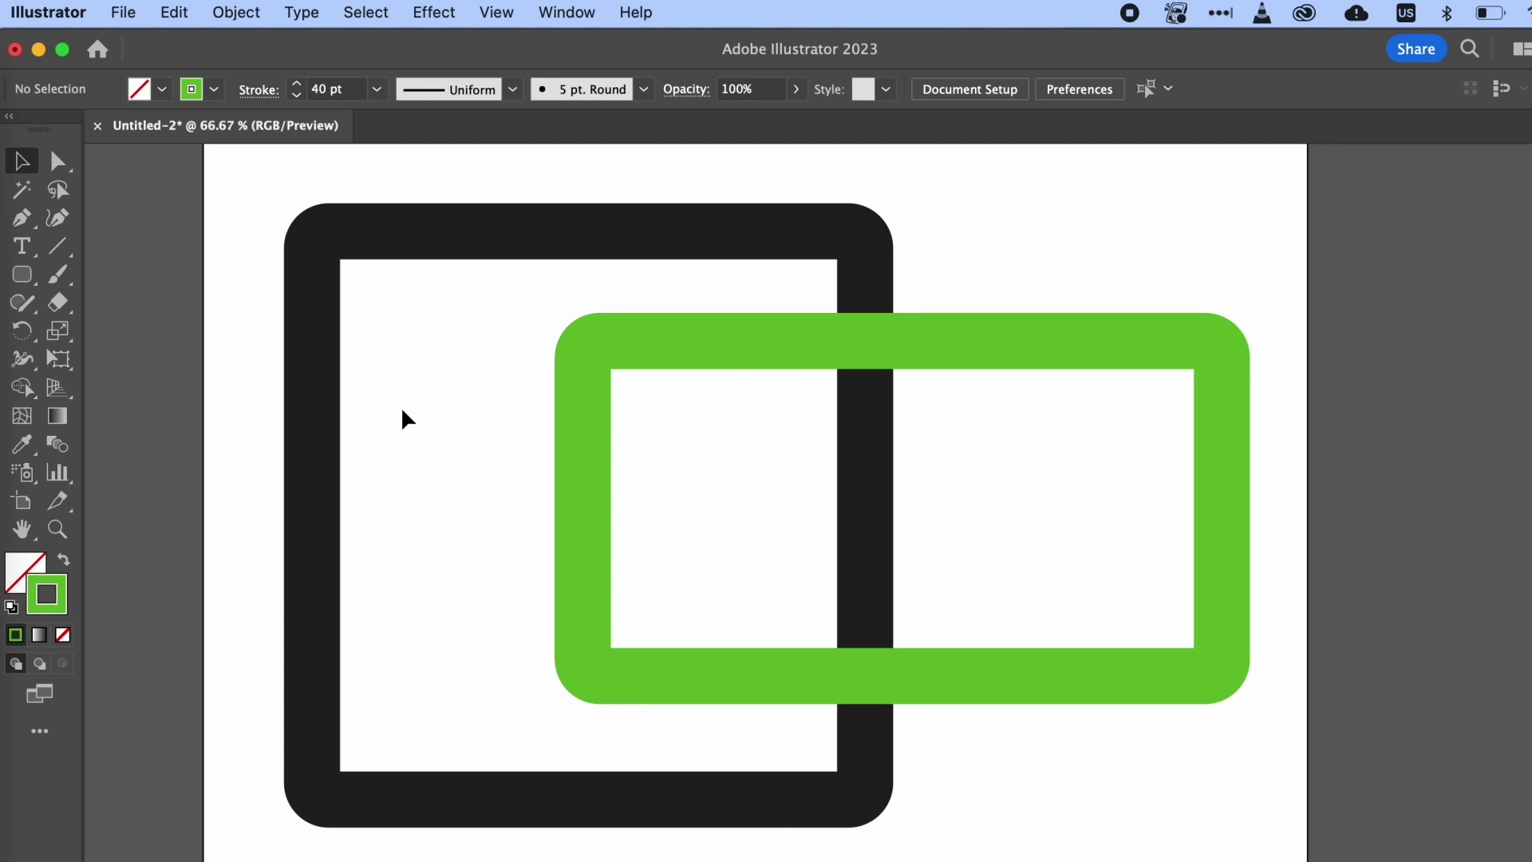
Select both the black and green rounded rectangles together.
{"action": "left_click", "coordinate": [513, 232]}
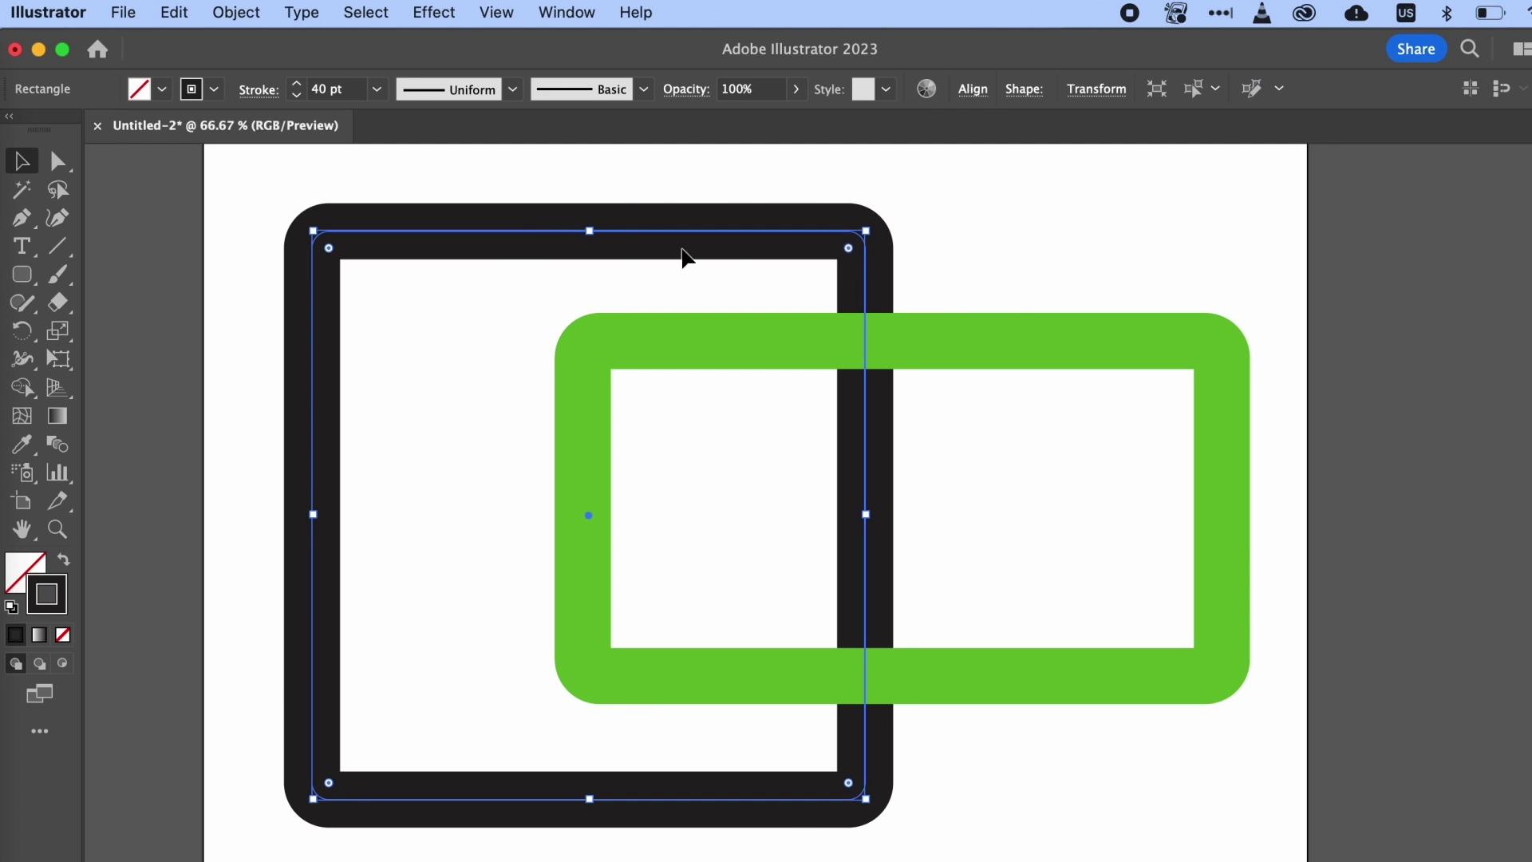
{"action": "left_click", "coordinate": [1021, 335]}
{"action": "key", "text": "super+shift+a"}
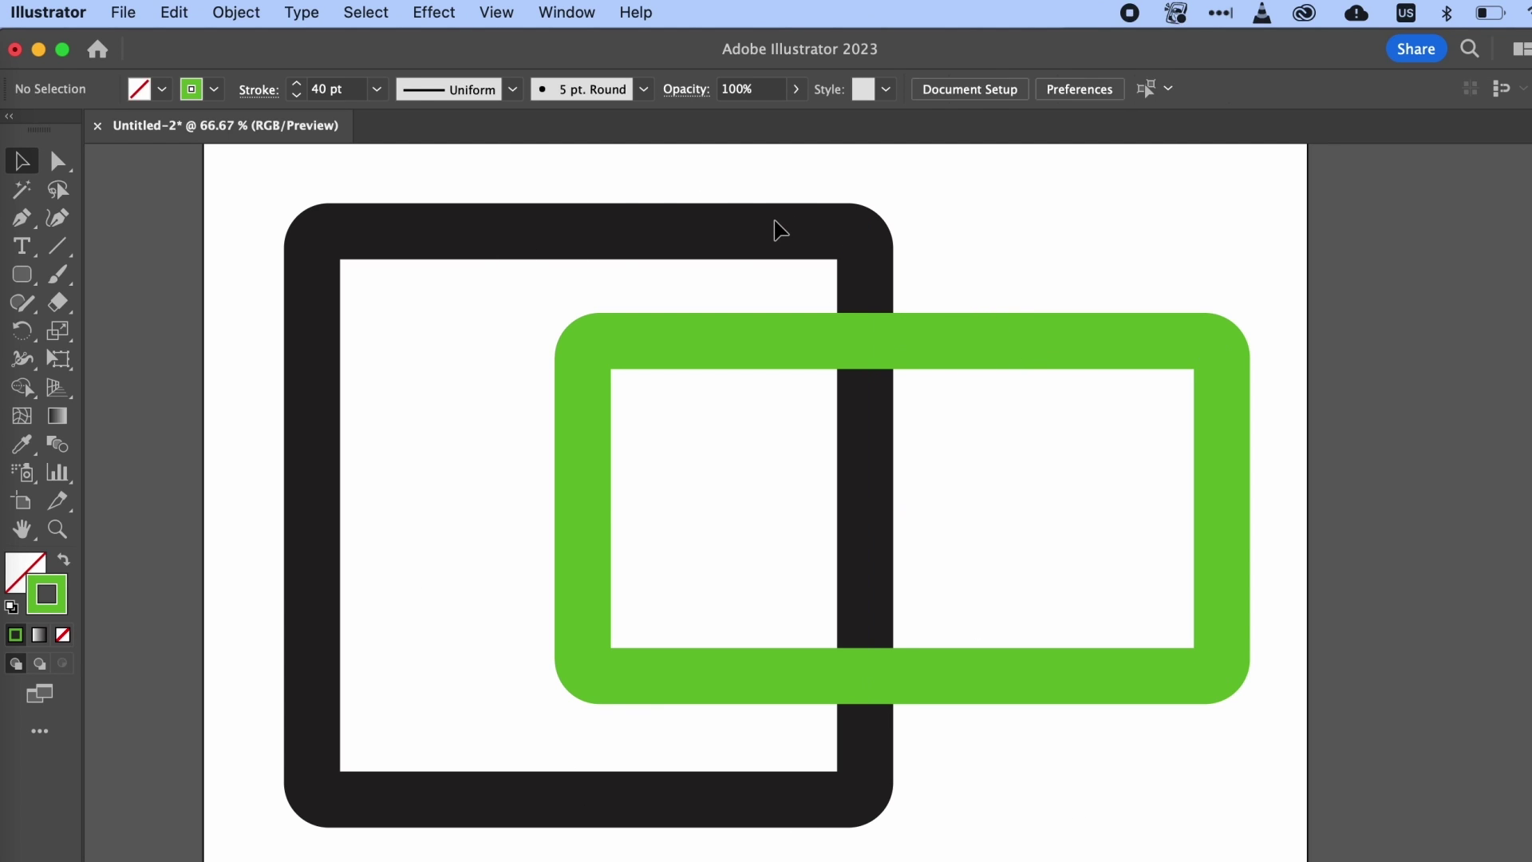
{"action": "left_click_drag", "start_coordinate": [629, 187], "coordinate": [993, 522]}
Make an Intertwine with the black frame passing over the green at the top crossing.
{"action": "left_click", "coordinate": [237, 12]}
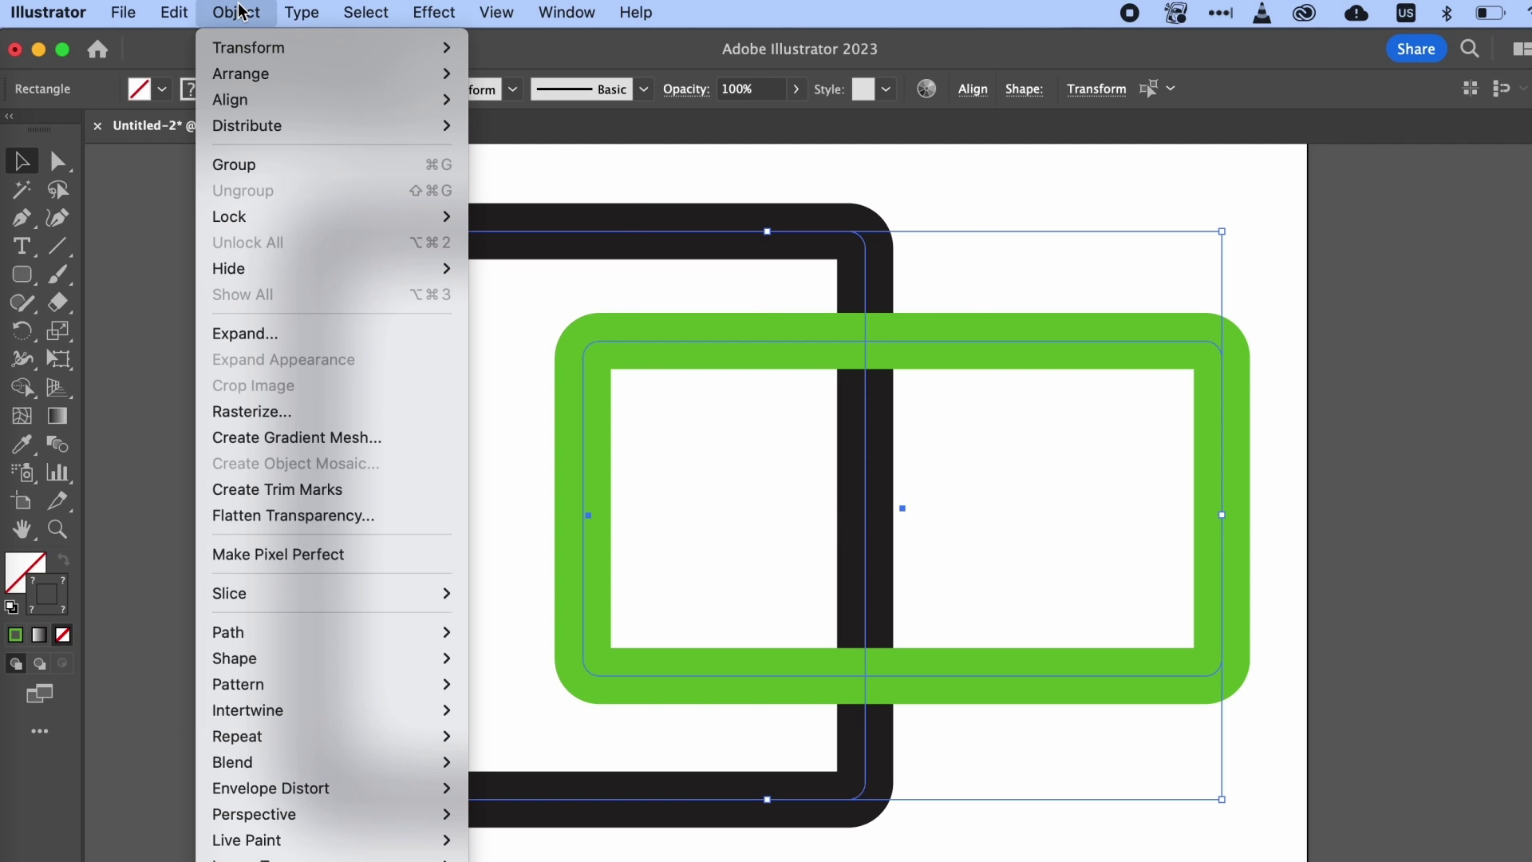
{"action": "mouse_move", "coordinate": [379, 721]}
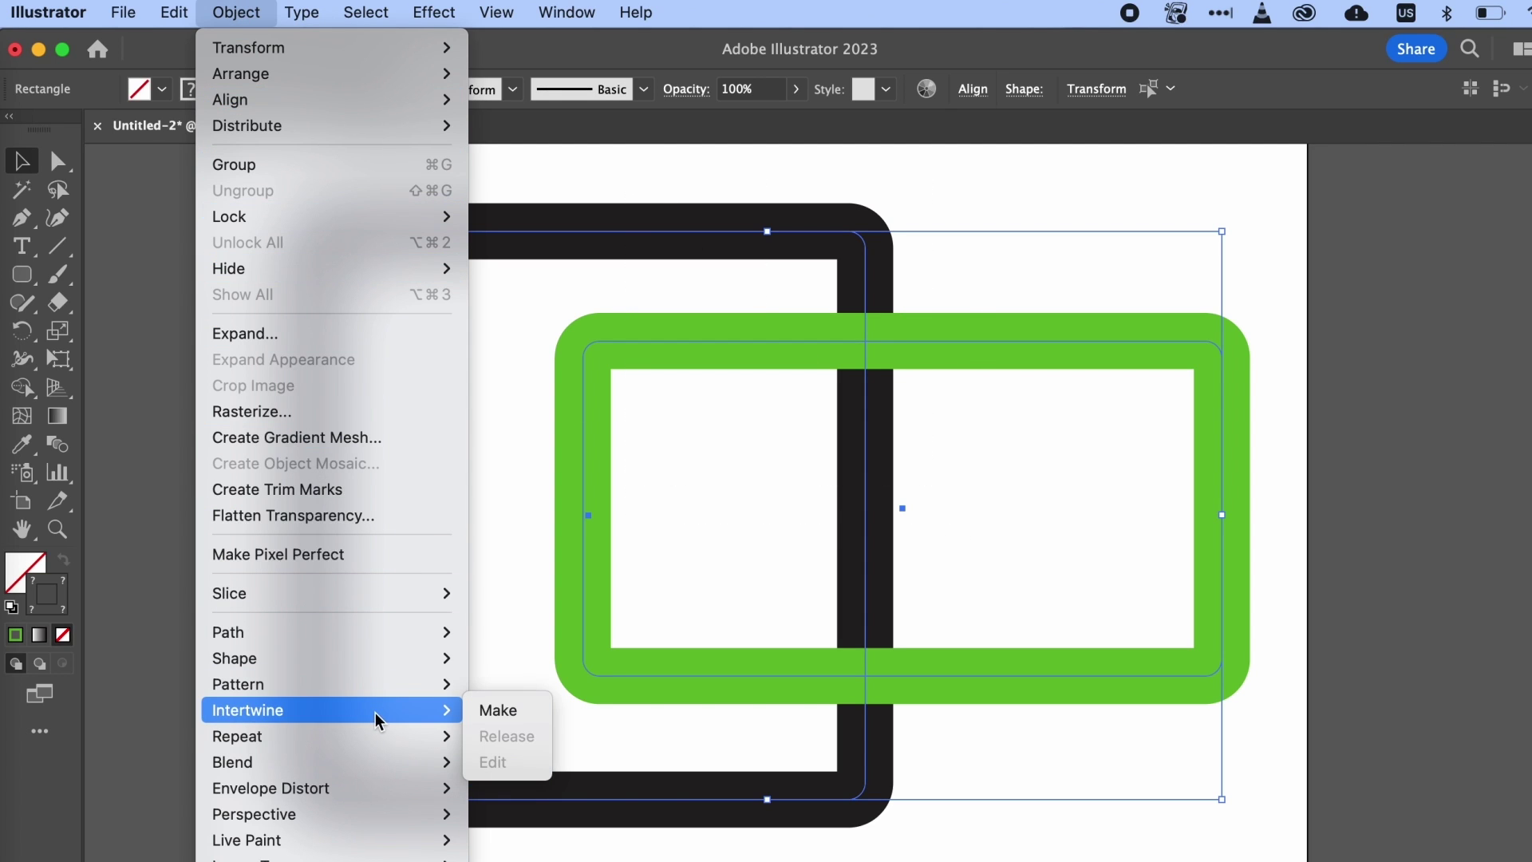
{"action": "left_click", "coordinate": [517, 711]}
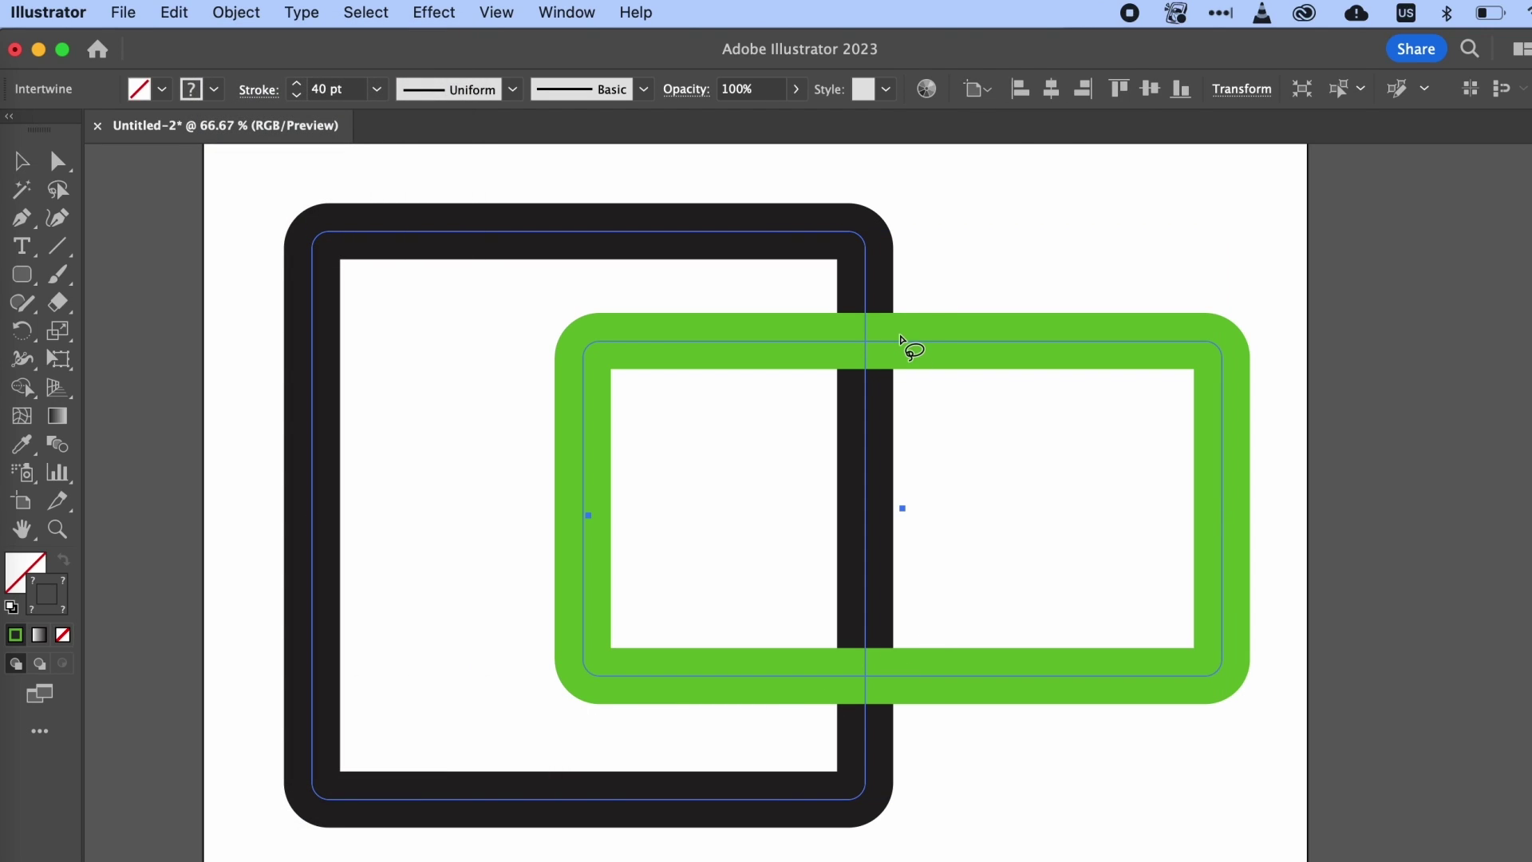
{"action": "mouse_move", "coordinate": [920, 302]}
{"action": "left_mouse_down"}
{"action": "mouse_move", "coordinate": [800, 304]}
{"action": "mouse_move", "coordinate": [785, 382]}
{"action": "mouse_move", "coordinate": [853, 428]}
{"action": "mouse_move", "coordinate": [909, 414]}
{"action": "mouse_move", "coordinate": [928, 318]}
{"action": "left_mouse_up"}
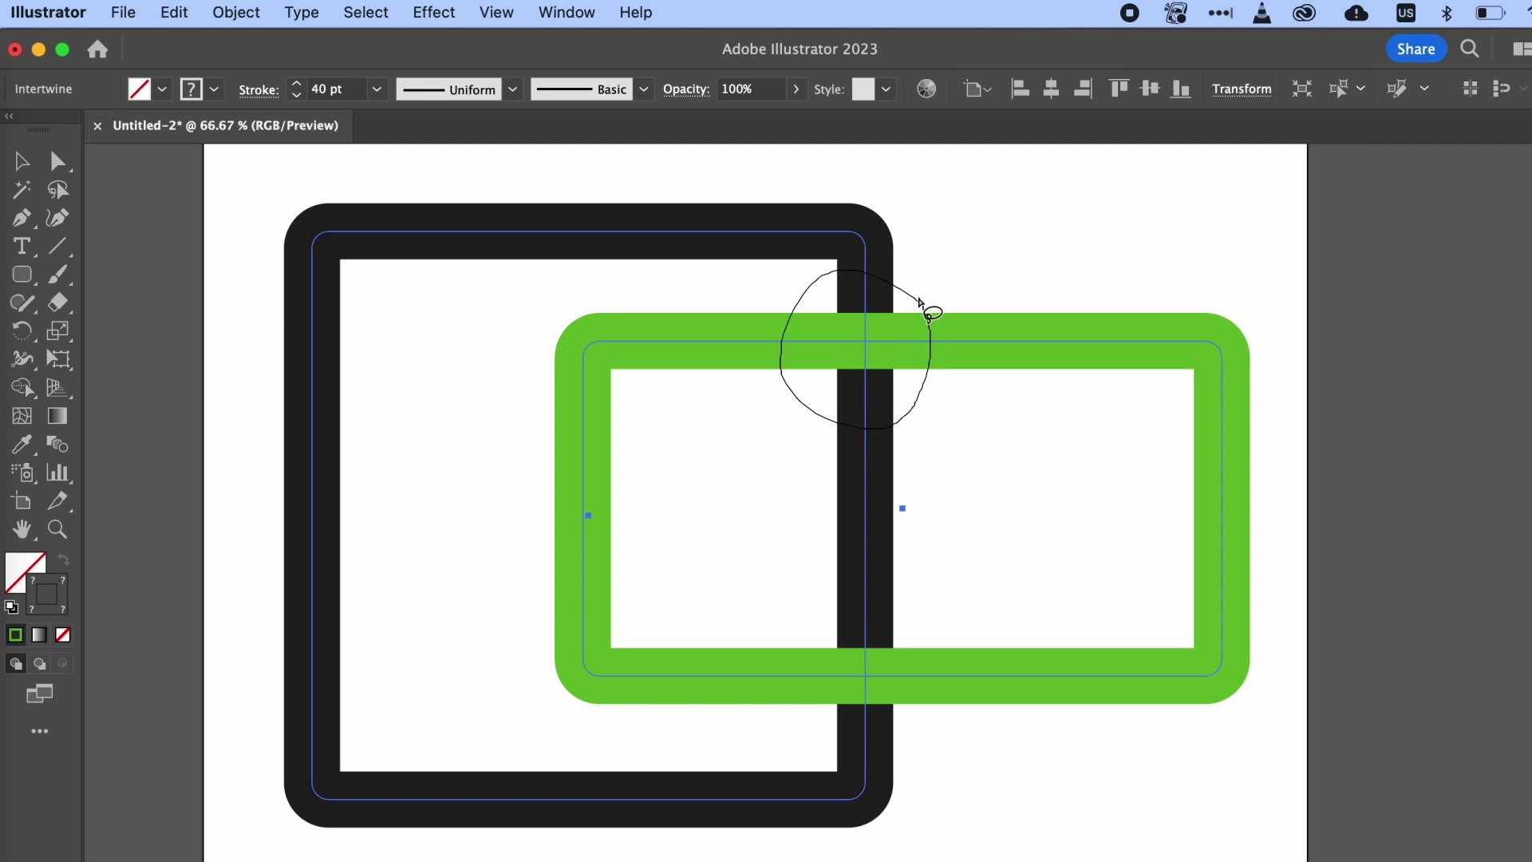
{"action": "left_click_drag", "start_coordinate": [920, 302], "coordinate": [921, 307]}
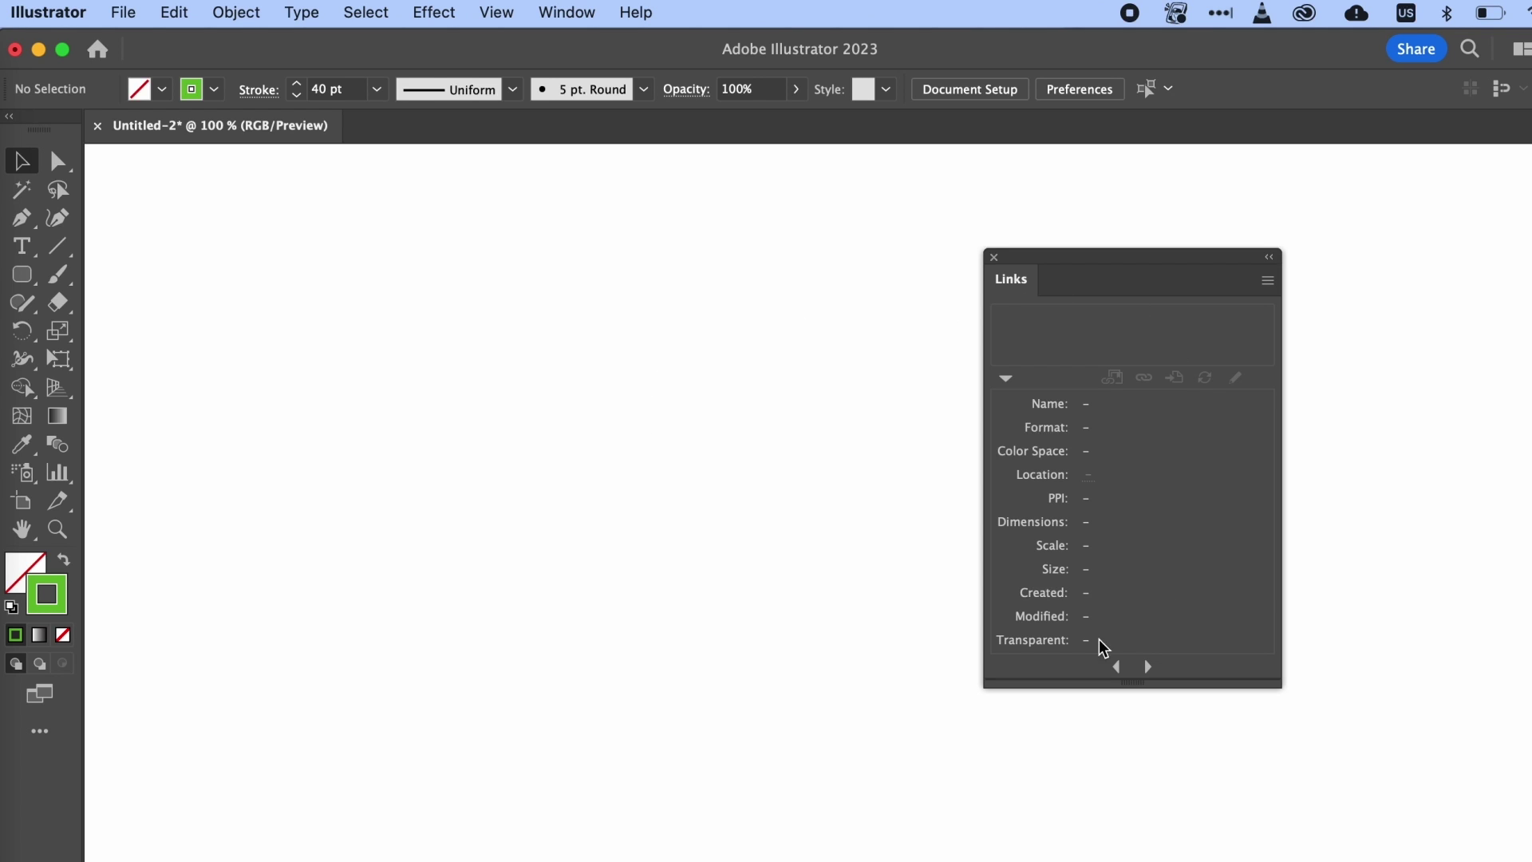
Place add, approve, bin, copy, correct and delete pdf PNGs as linked files.
{"action": "left_click", "coordinate": [576, 12]}
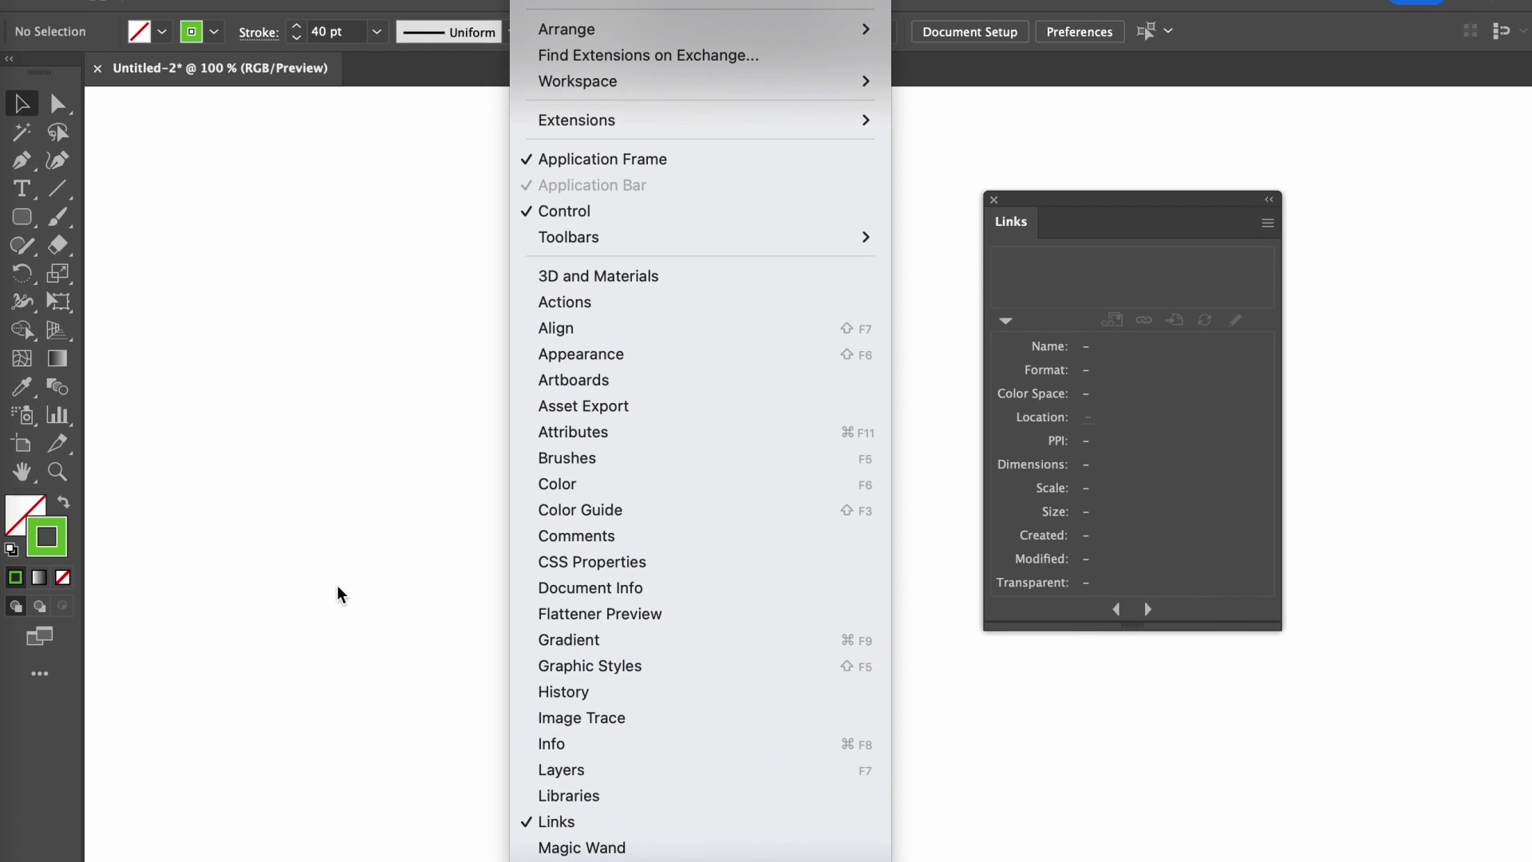
{"action": "left_click", "coordinate": [341, 594]}
{"action": "left_click", "coordinate": [128, 16]}
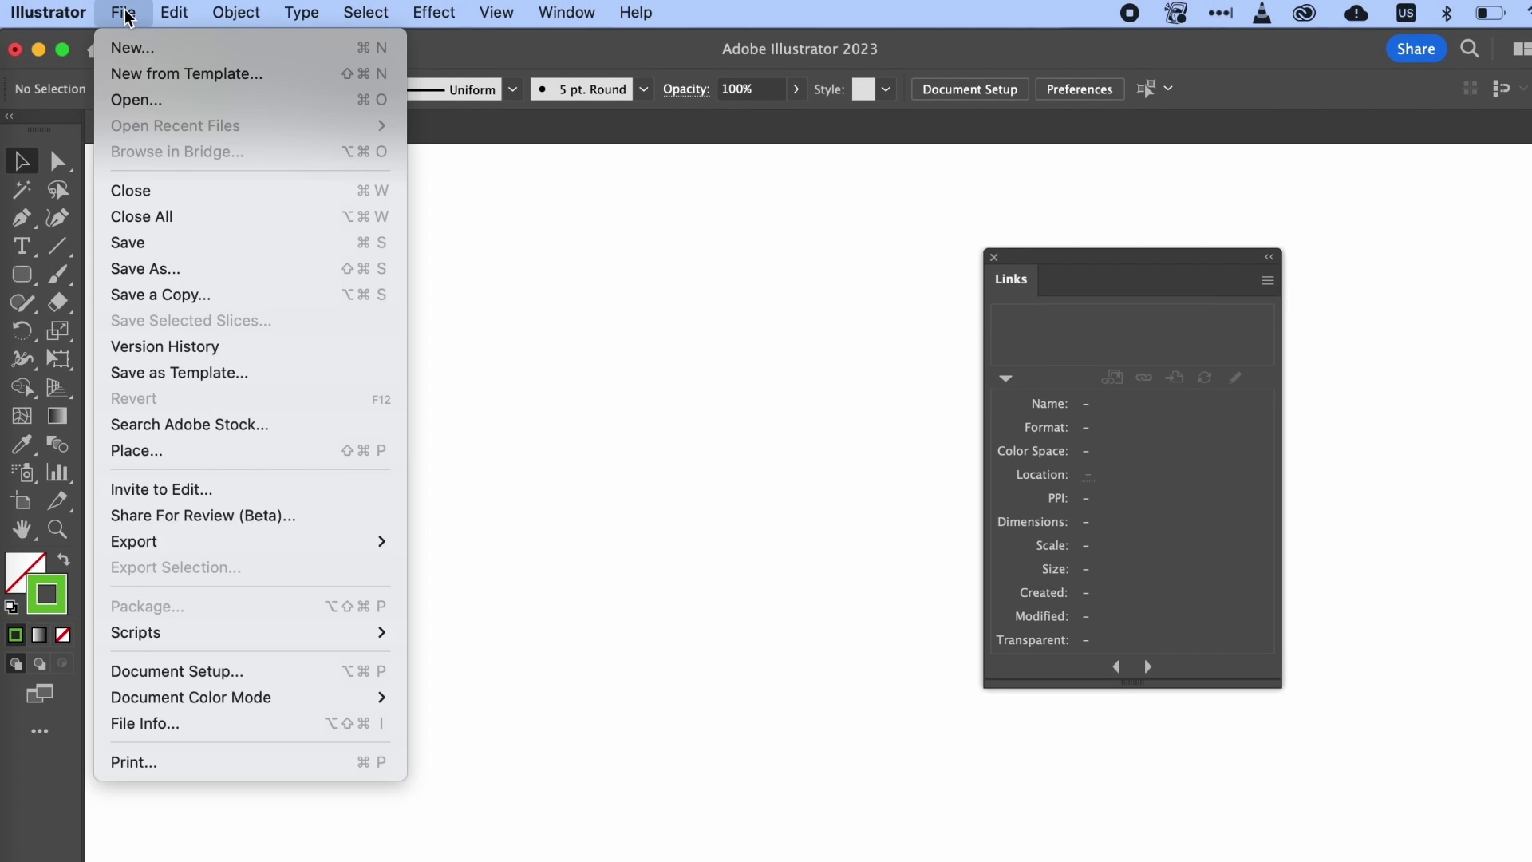
{"action": "left_click", "coordinate": [169, 452]}
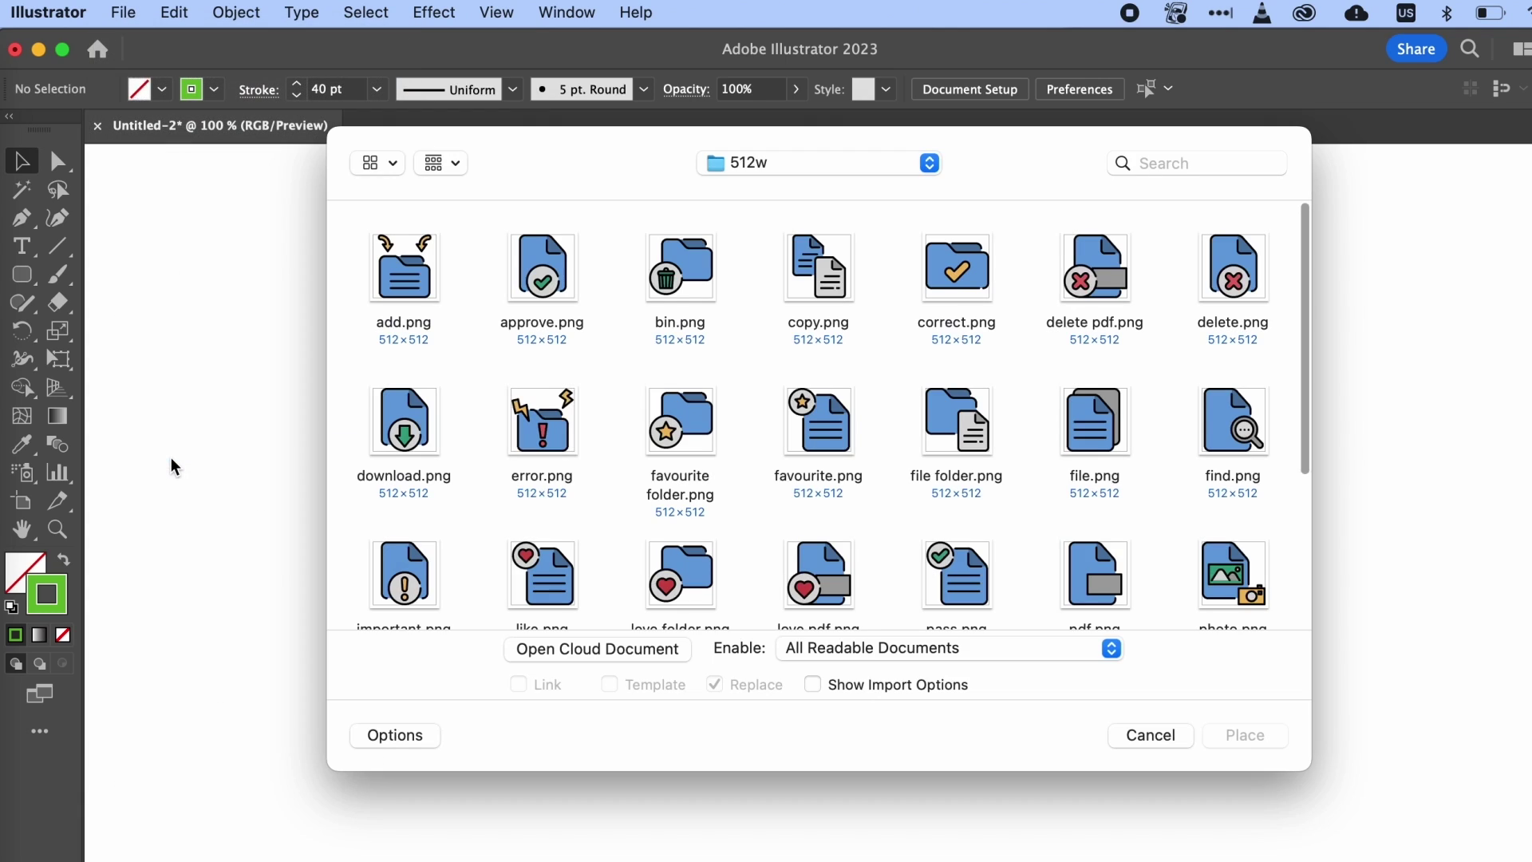
{"action": "left_click", "coordinate": [424, 286]}
{"action": "left_click", "coordinate": [545, 284], "text": "super"}
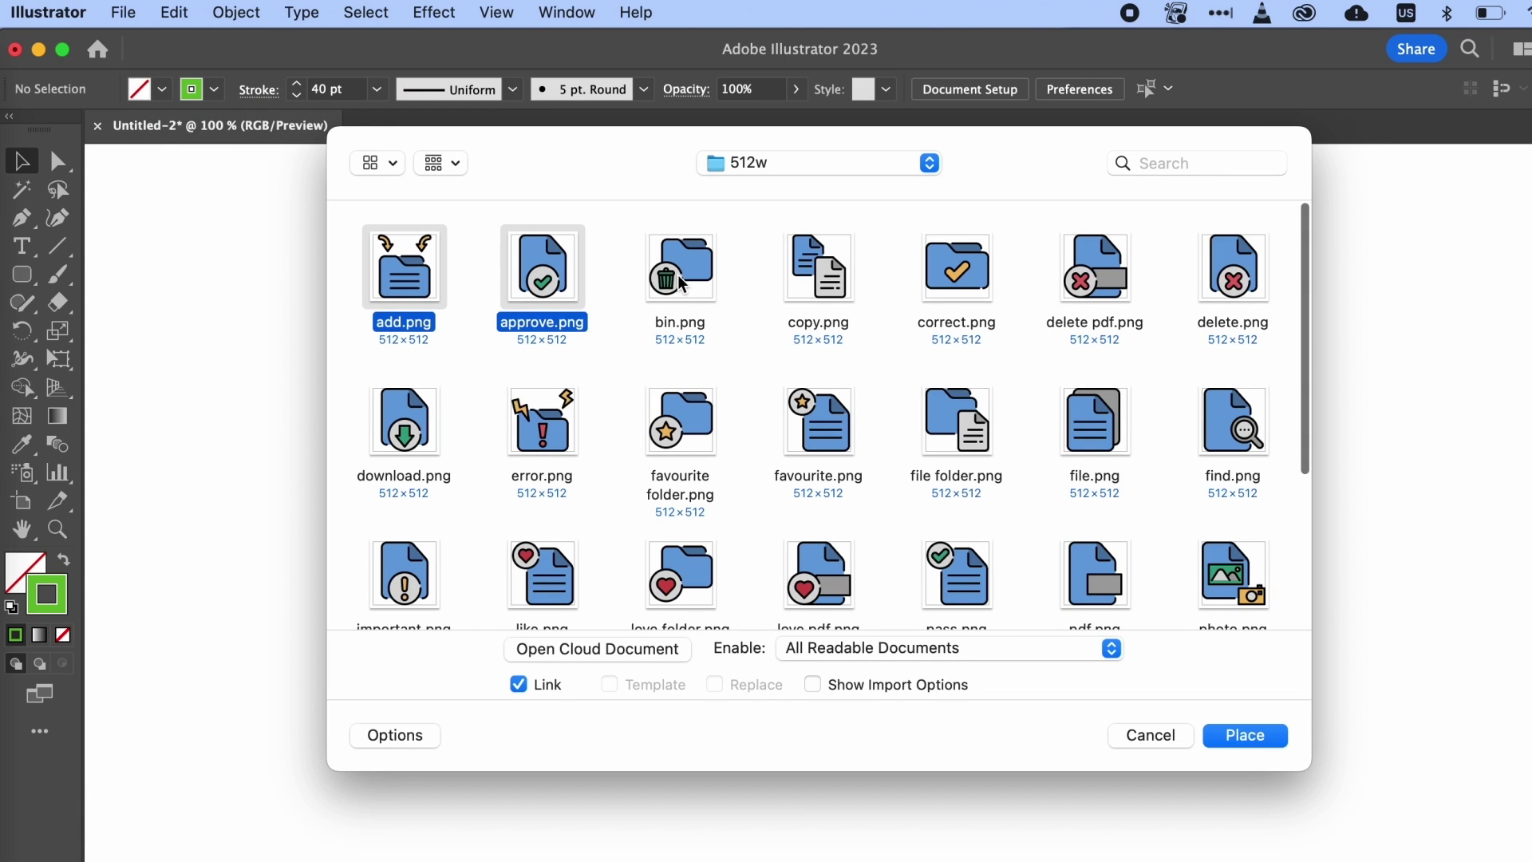
{"action": "left_click", "coordinate": [682, 285], "text": "super"}
{"action": "left_click", "coordinate": [805, 287], "text": "super"}
{"action": "left_click", "coordinate": [921, 289], "text": "super"}
{"action": "left_click", "coordinate": [1121, 285], "text": "super"}
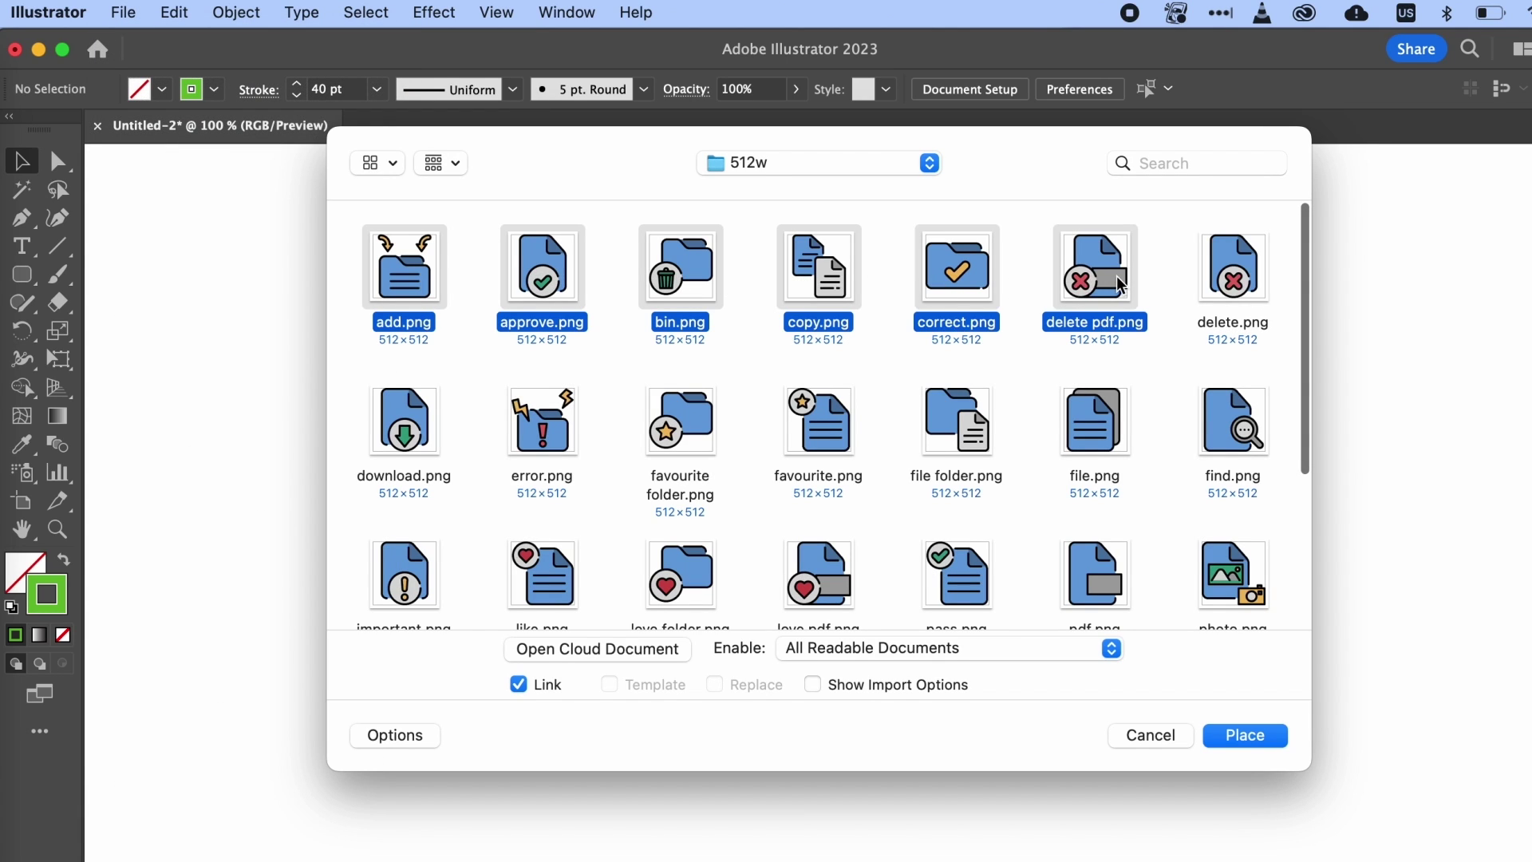
{"action": "left_click", "coordinate": [1261, 742]}
Drop the six icons across the artboard and enlarge the Links panel.
{"action": "left_click", "coordinate": [189, 239]}
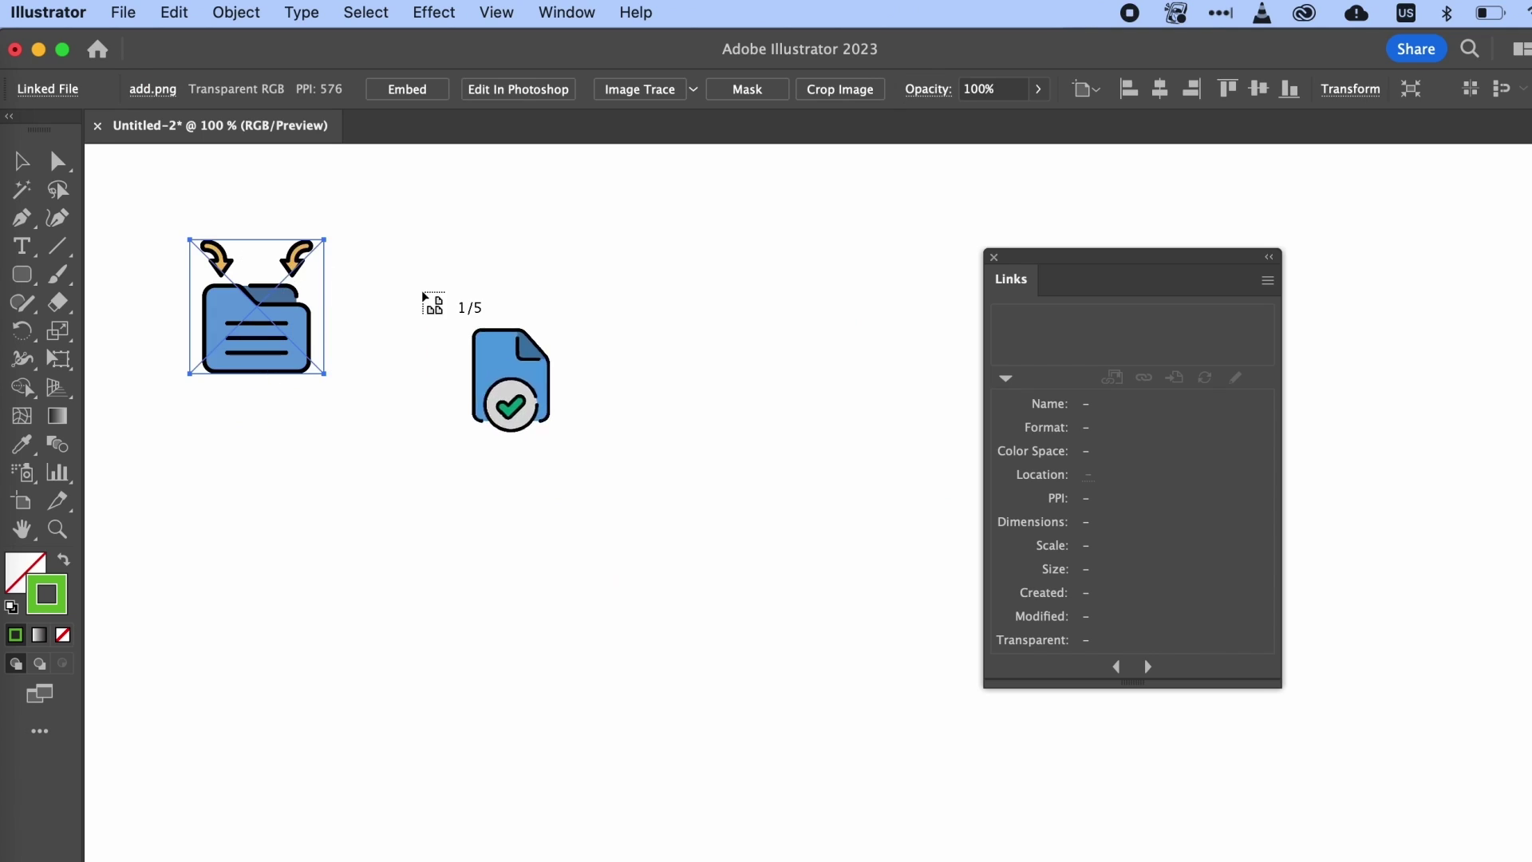
{"action": "left_click", "coordinate": [530, 293]}
{"action": "left_click", "coordinate": [308, 536]}
{"action": "left_click", "coordinate": [409, 311]}
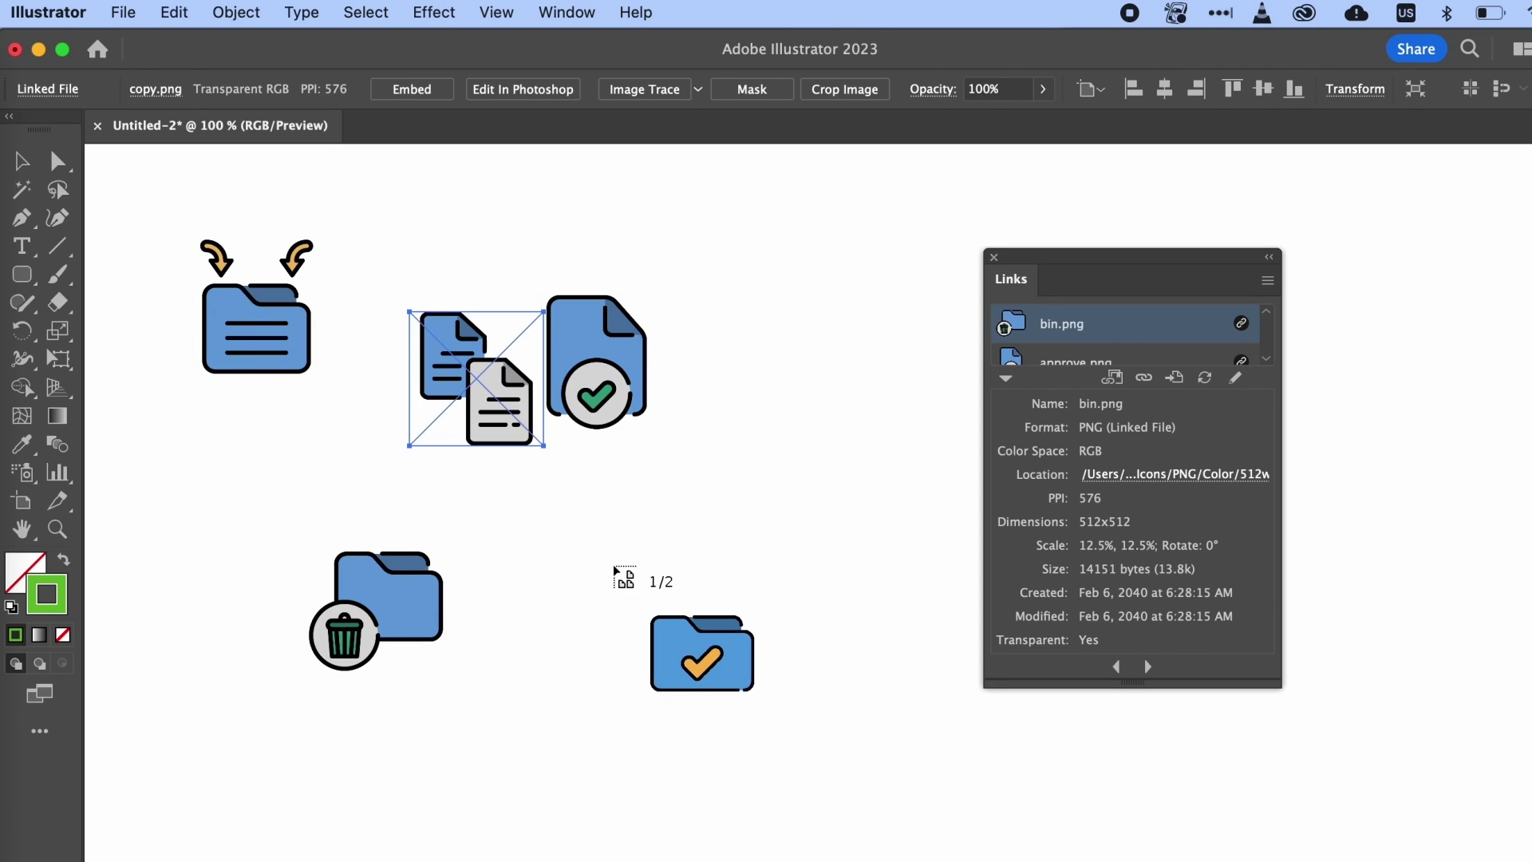
{"action": "left_click", "coordinate": [618, 559]}
{"action": "left_click", "coordinate": [746, 282]}
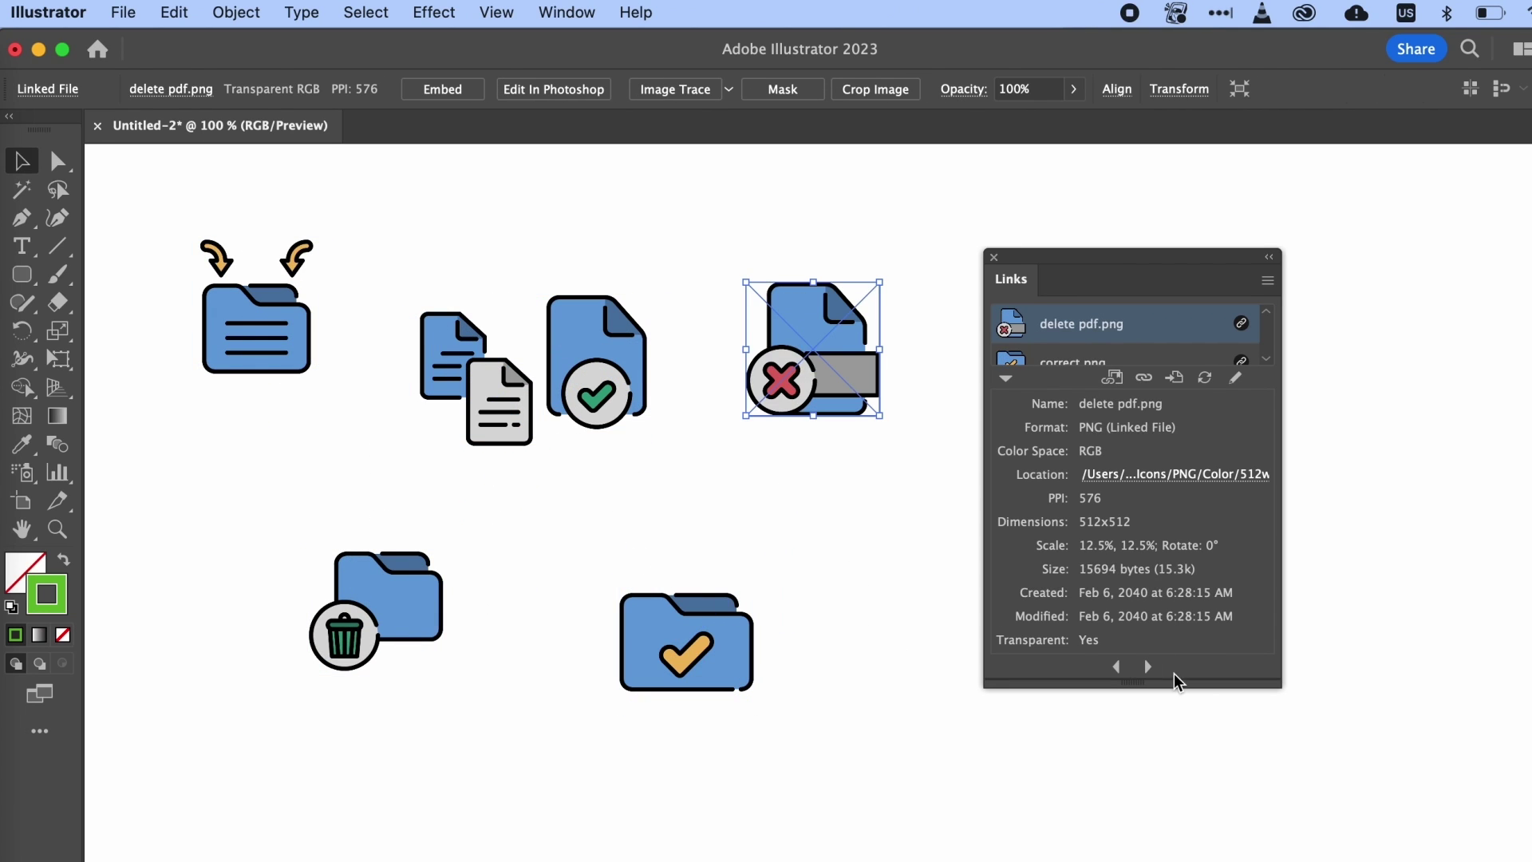
{"action": "left_click_drag", "start_coordinate": [1276, 682], "coordinate": [1289, 853]}
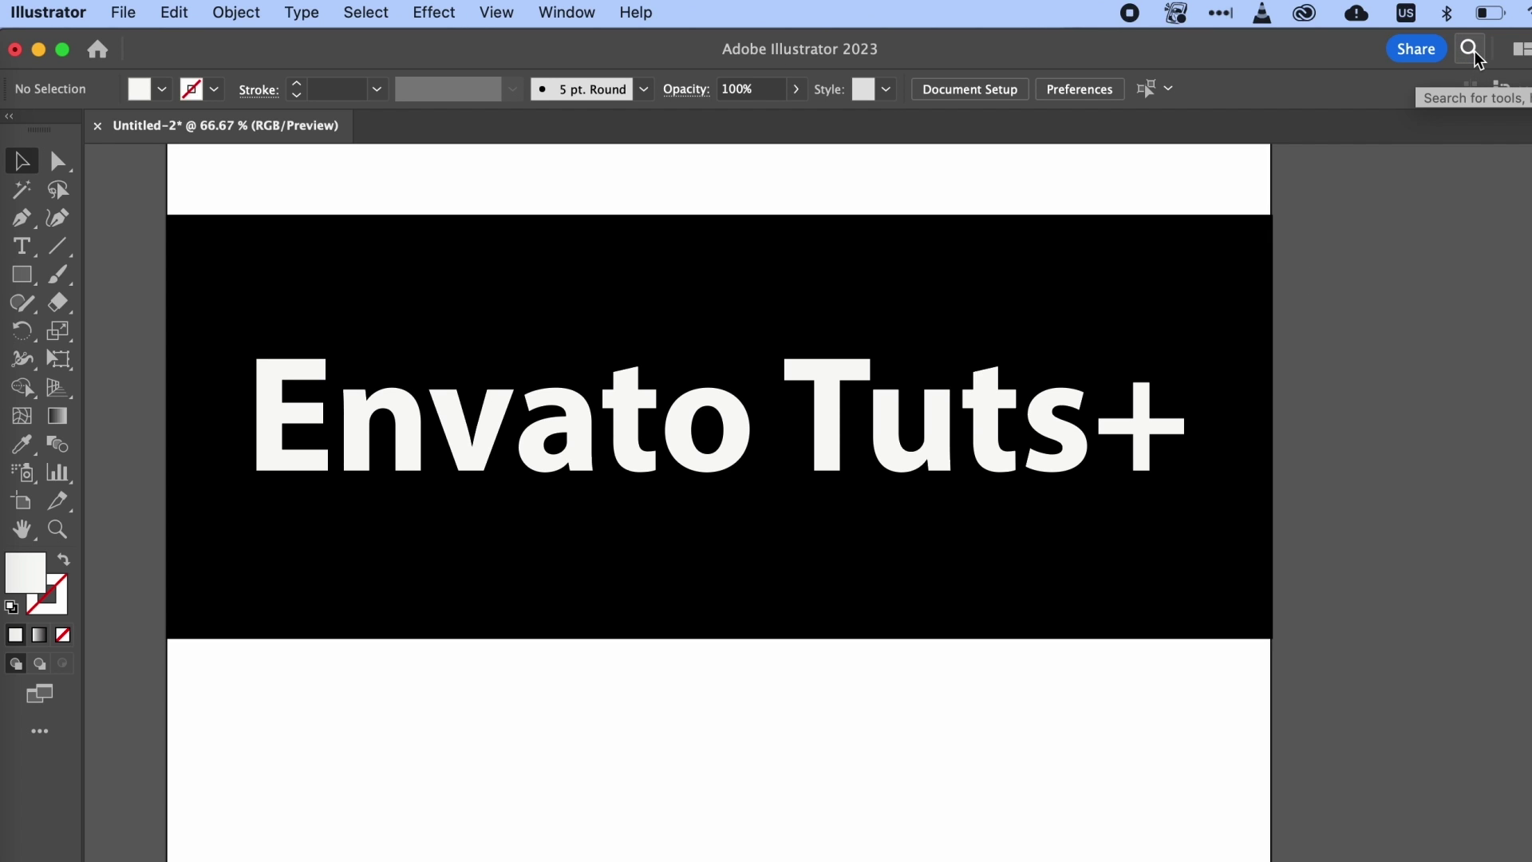
Open the Discover panel and browse its Quick actions list.
{"action": "left_click", "coordinate": [1472, 51]}
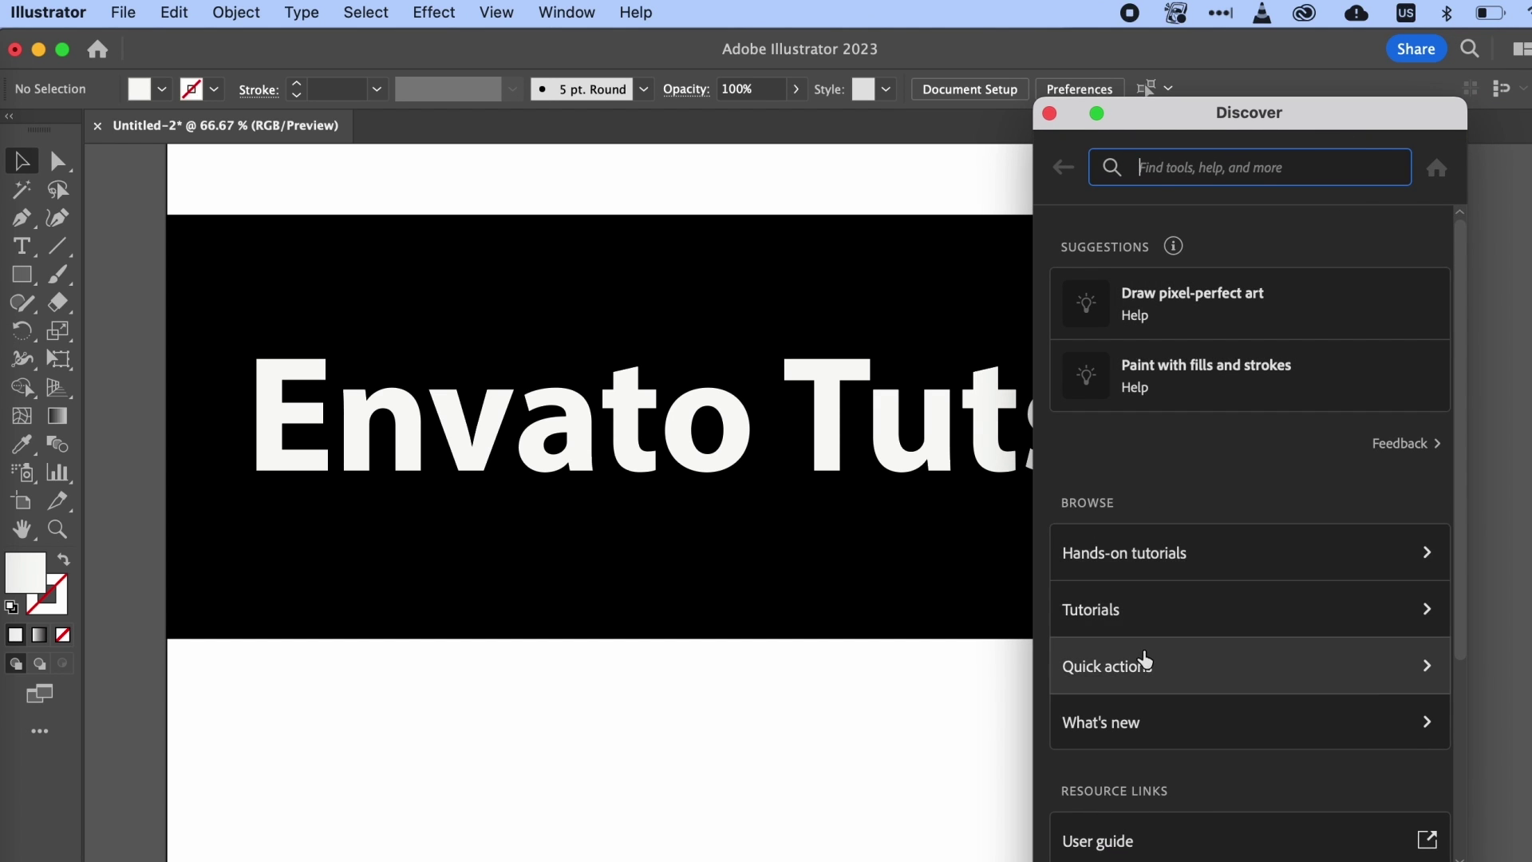
{"action": "left_click", "coordinate": [1179, 675]}
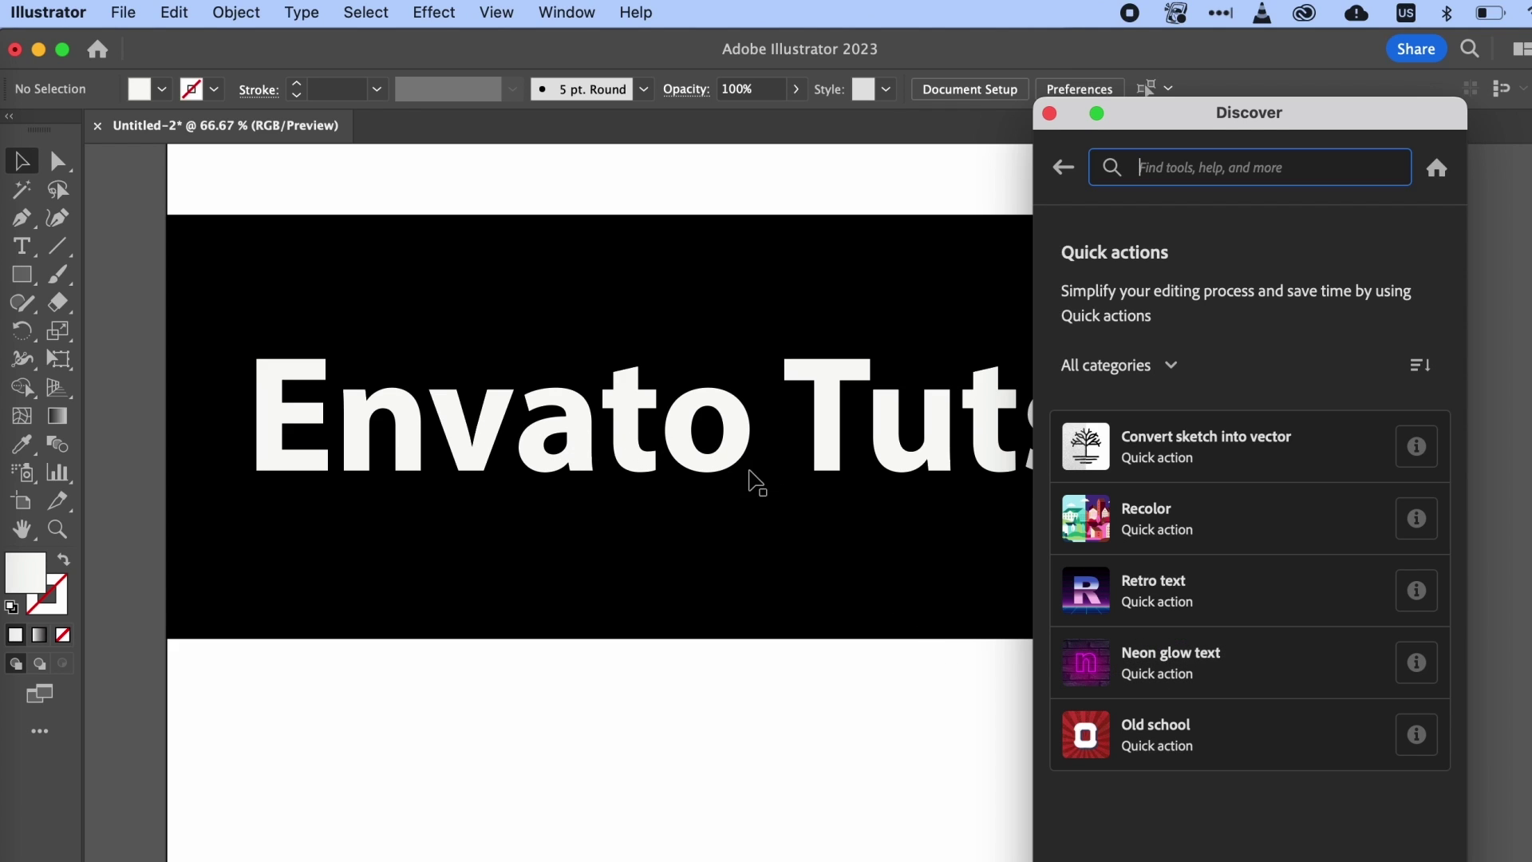
Apply the Neon glow text quick action to 'Envato Tuts+' and move the Discover panel aside.
{"action": "left_click", "coordinate": [713, 443]}
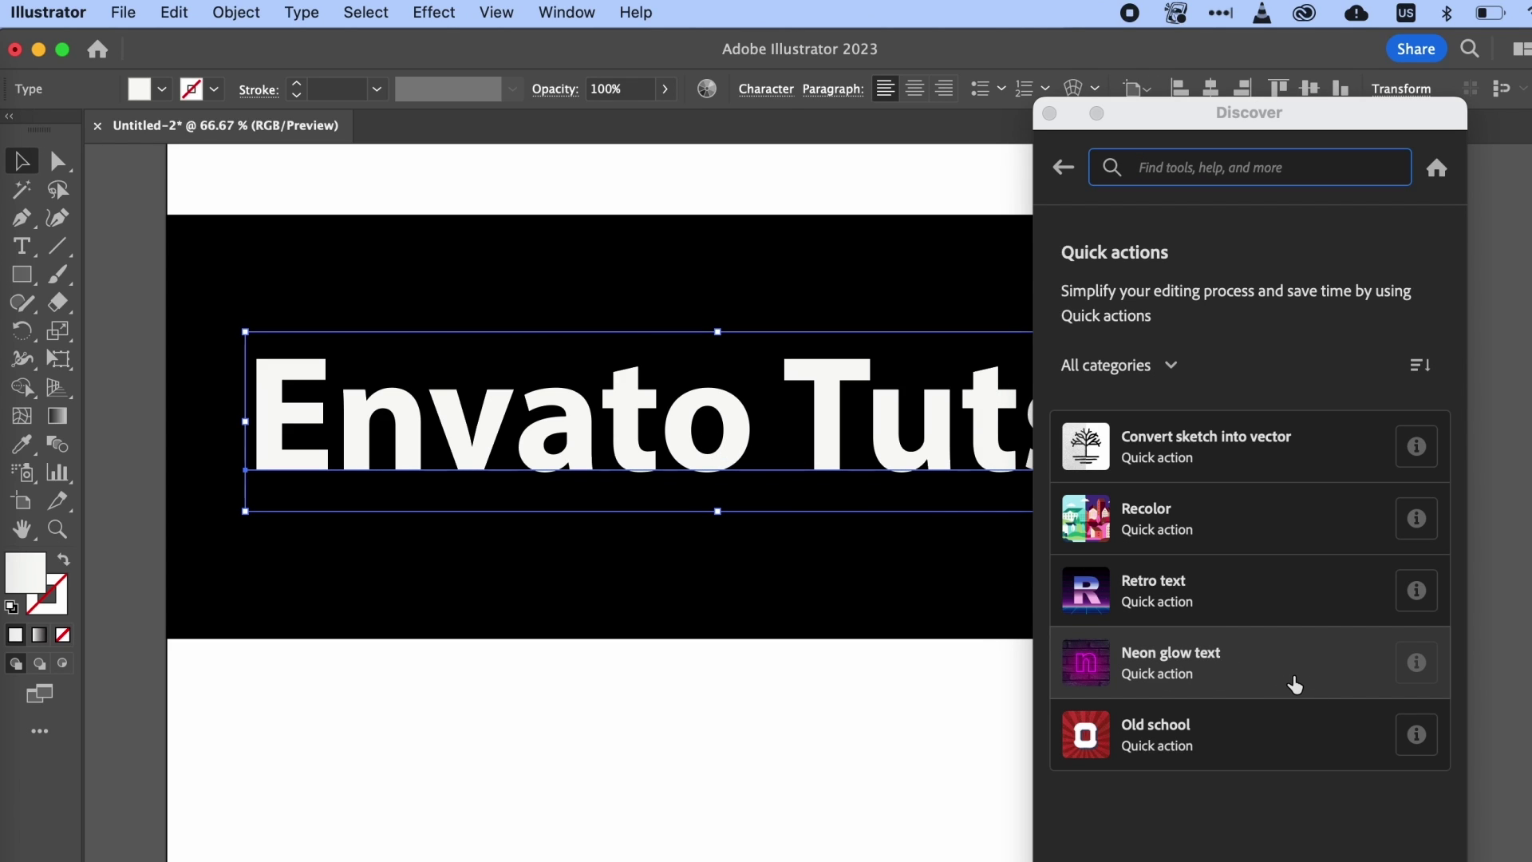
{"action": "left_click", "coordinate": [1294, 684]}
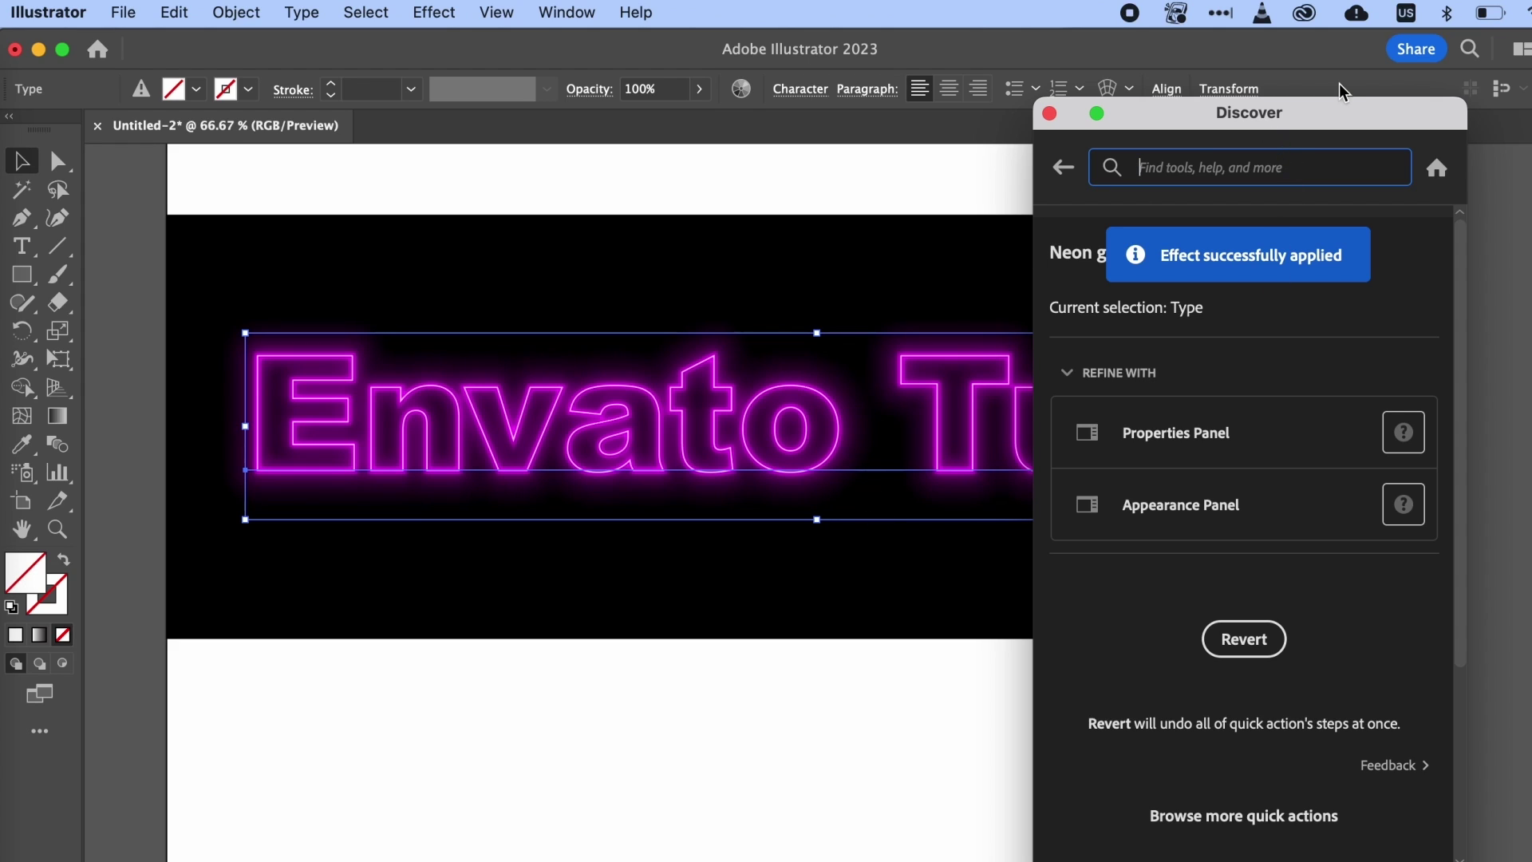
{"action": "mouse_move", "coordinate": [1255, 440]}
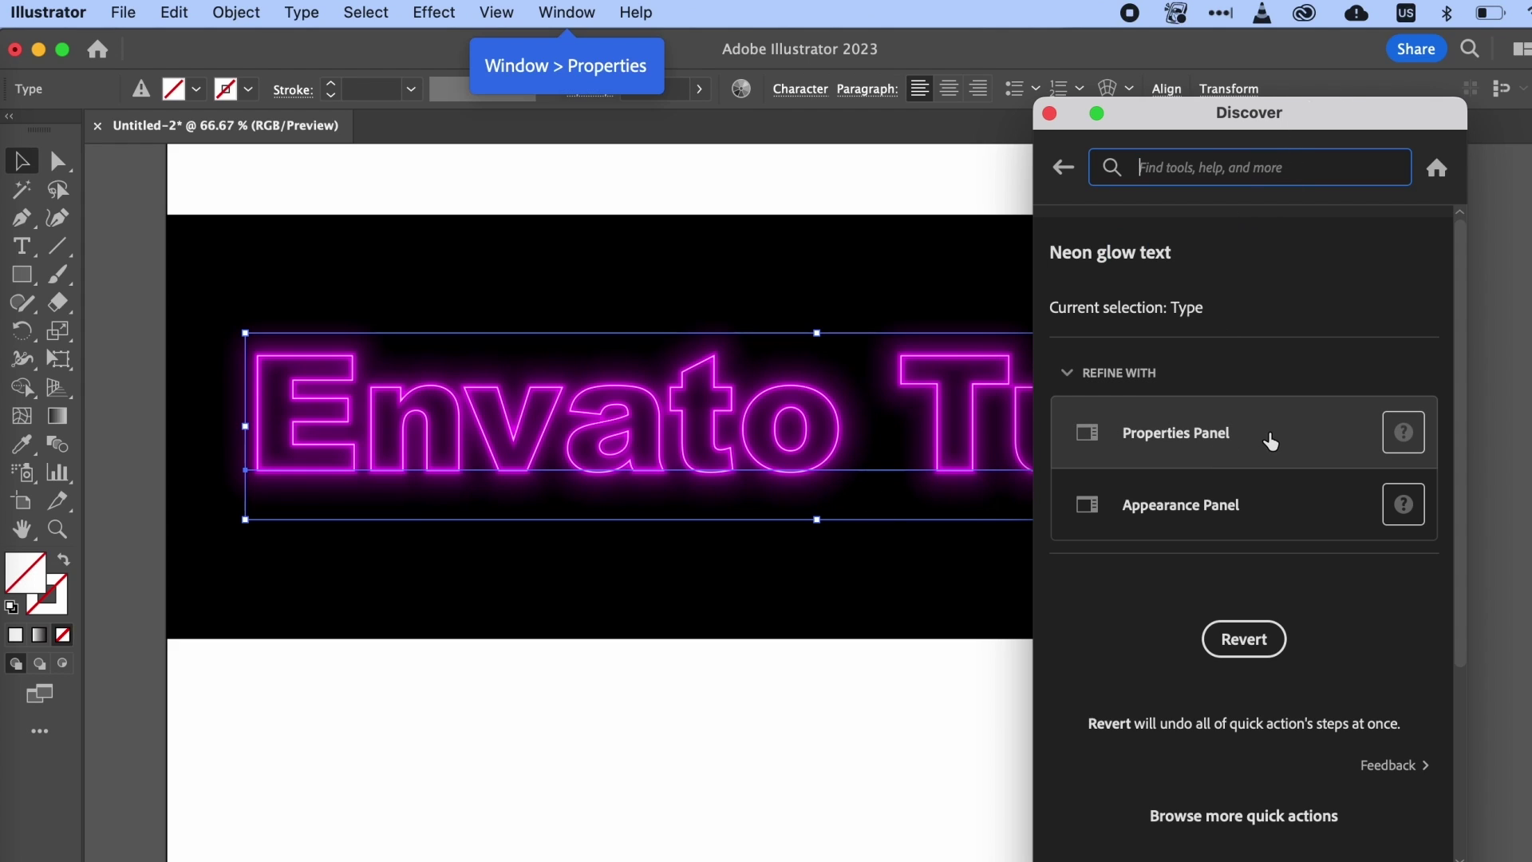
{"action": "mouse_move", "coordinate": [1297, 521]}
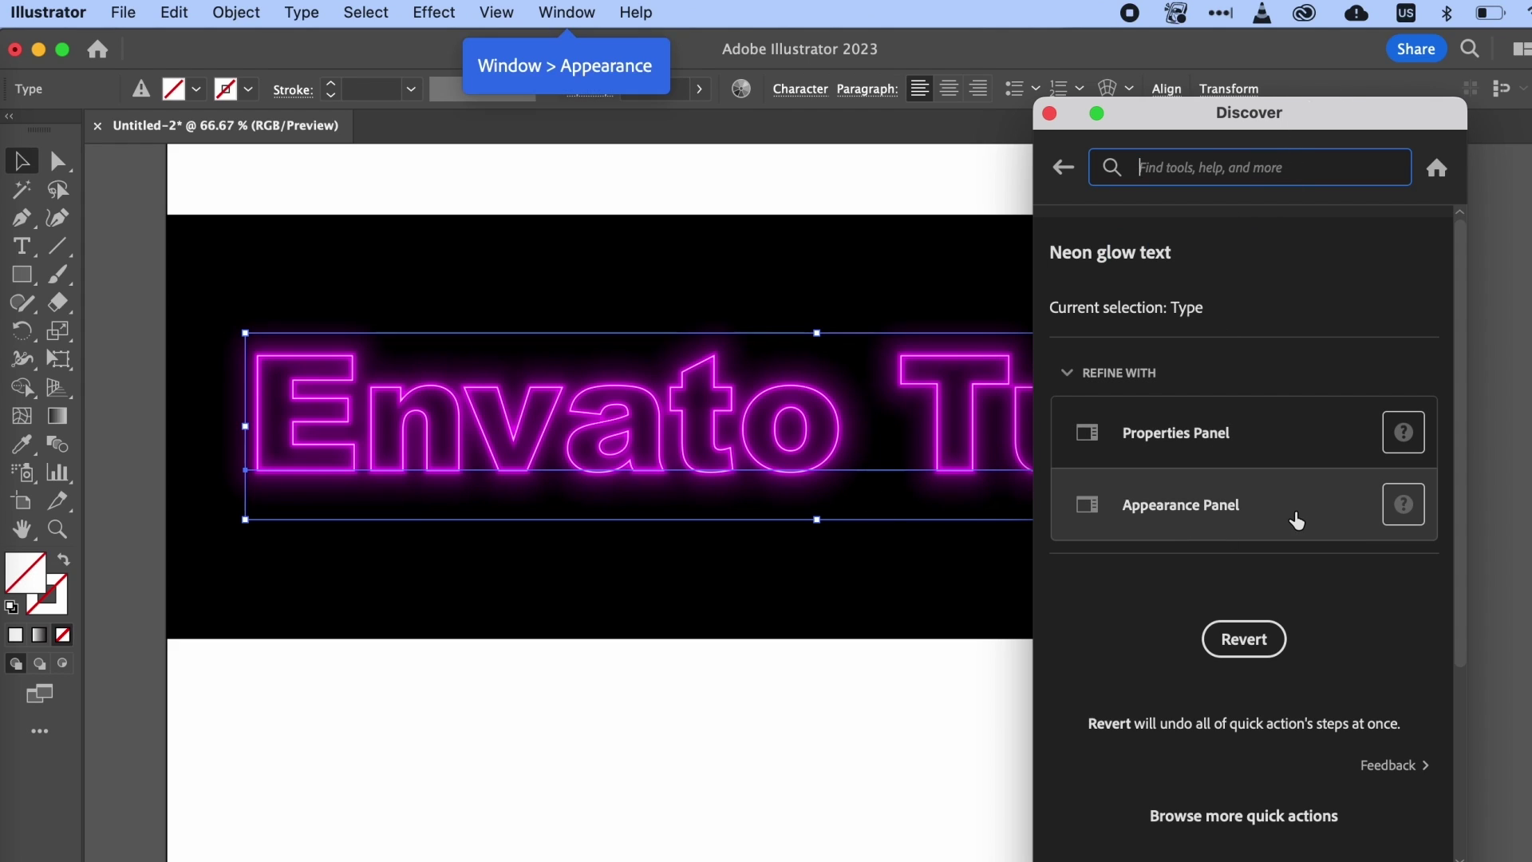
{"action": "left_click_drag", "start_coordinate": [1297, 120], "coordinate": [1393, 710]}
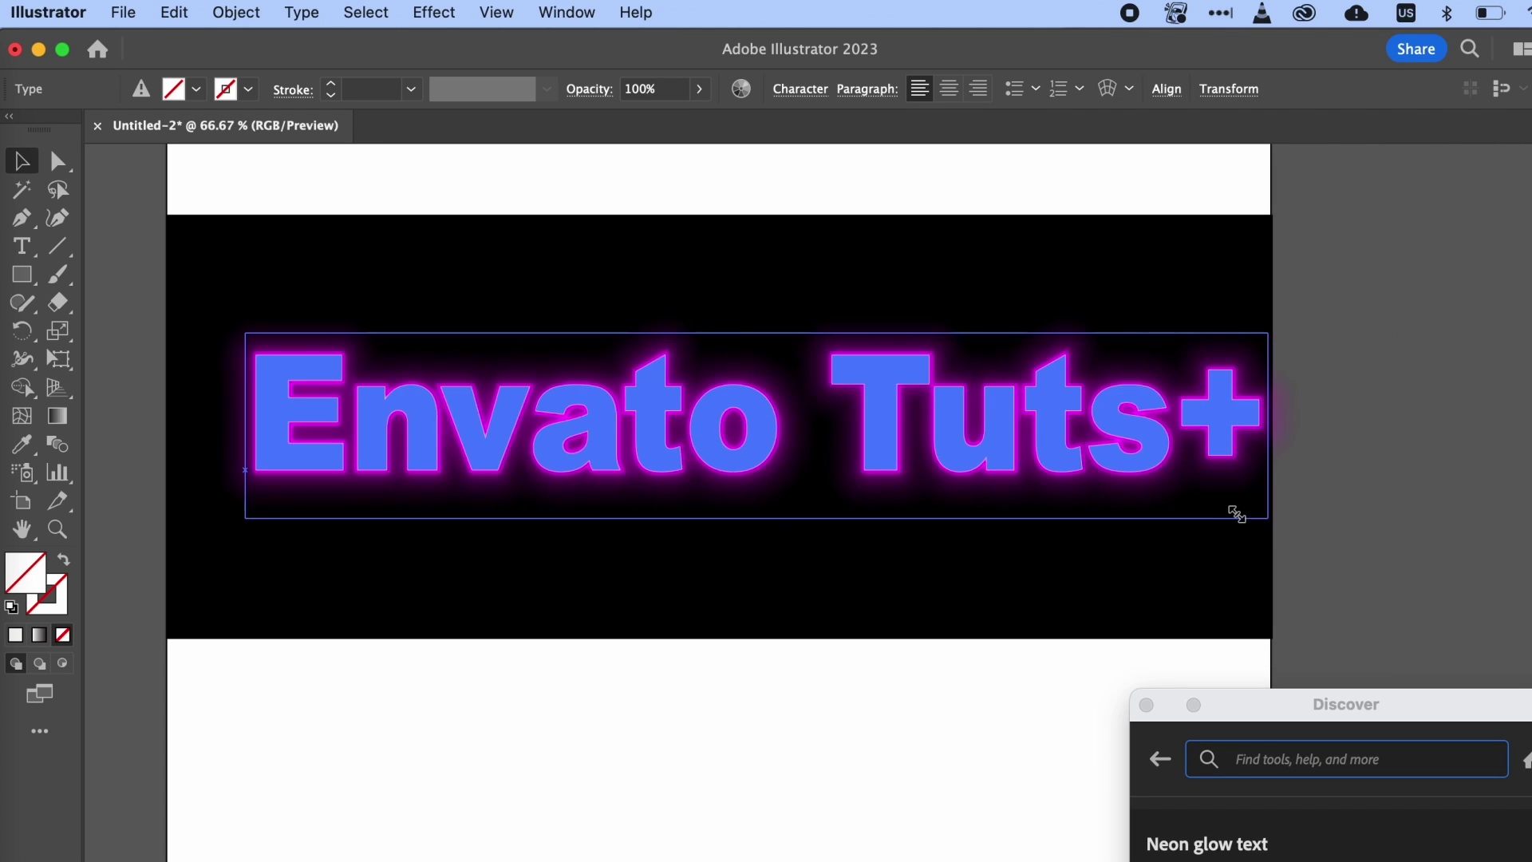